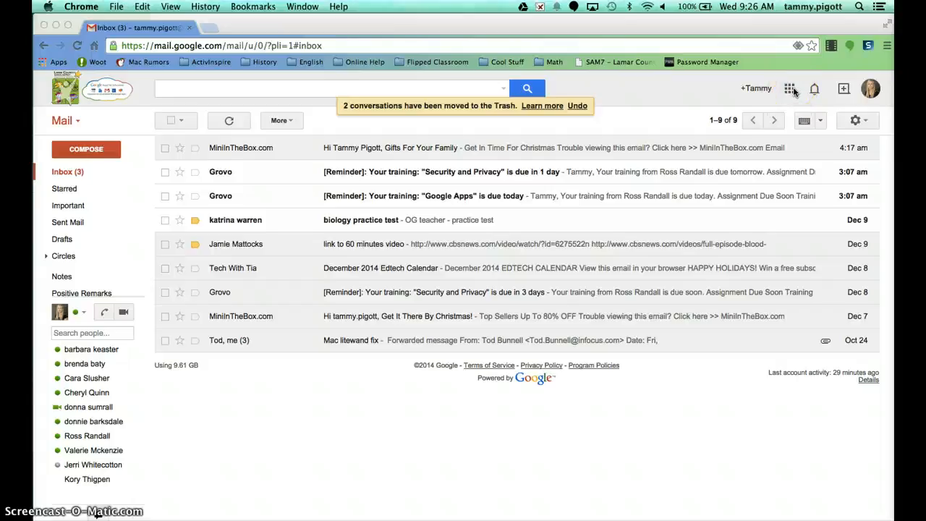
- Switch from the Gmail inbox to Google Drive
click(792, 90)
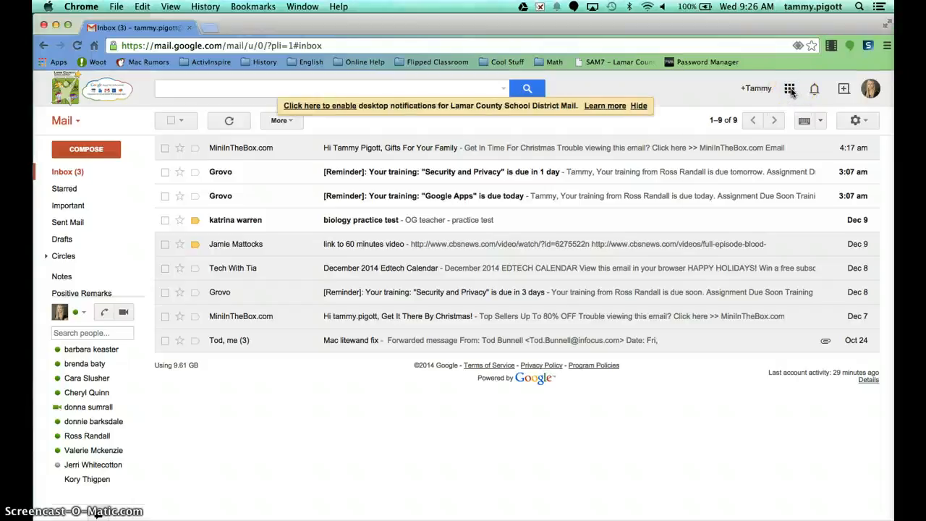
click(791, 90)
click(738, 207)
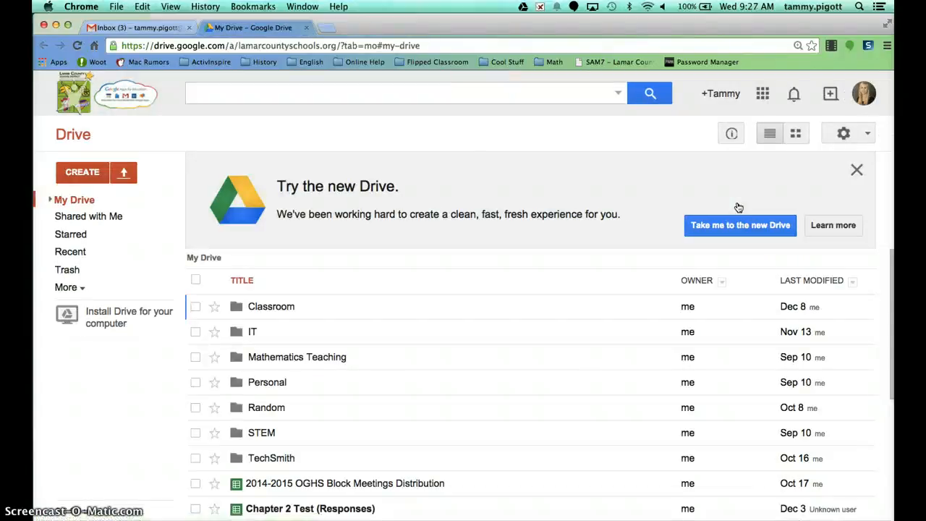
- Create a new blank form from Drive and enlarge the page view
click(75, 174)
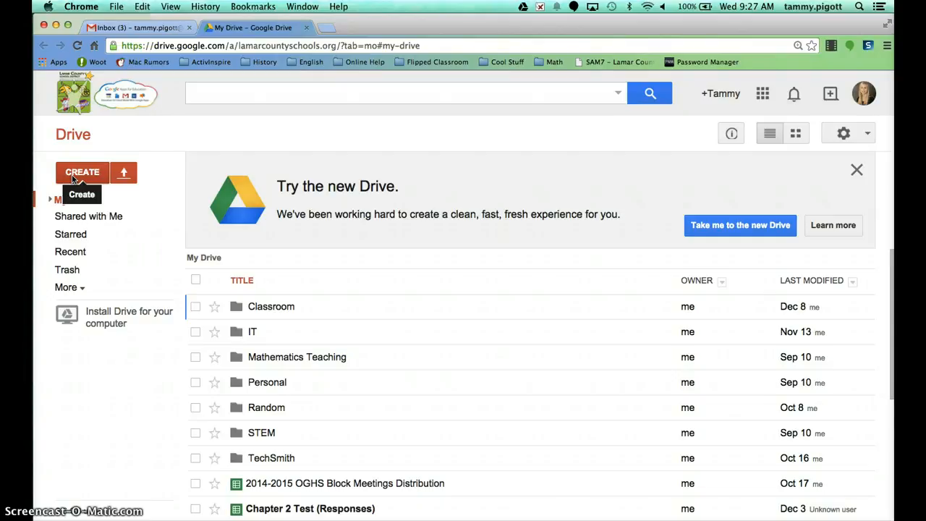
click(73, 175)
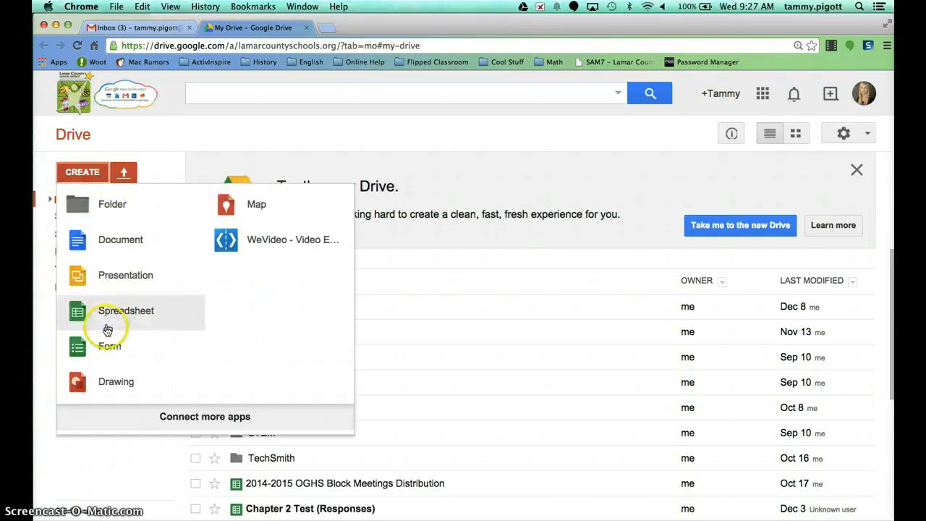
click(105, 348)
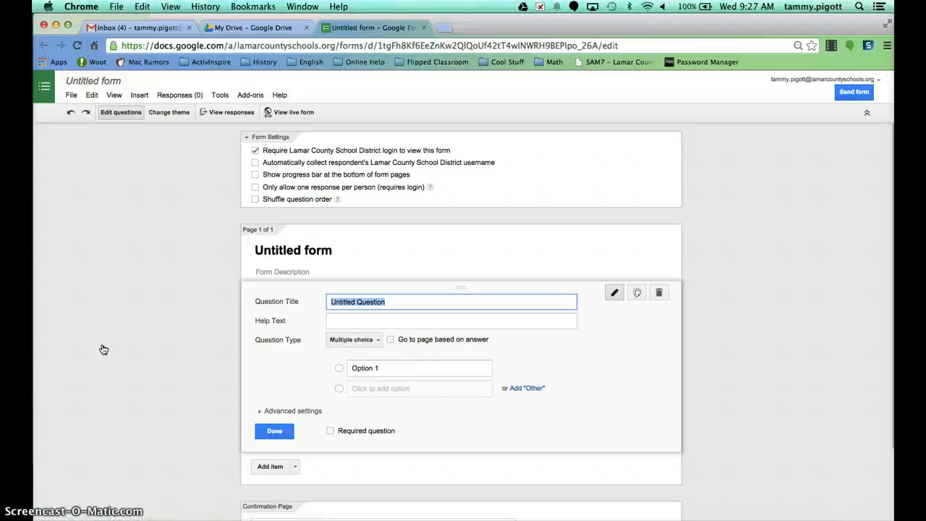
click(130, 346)
key(super+equal)
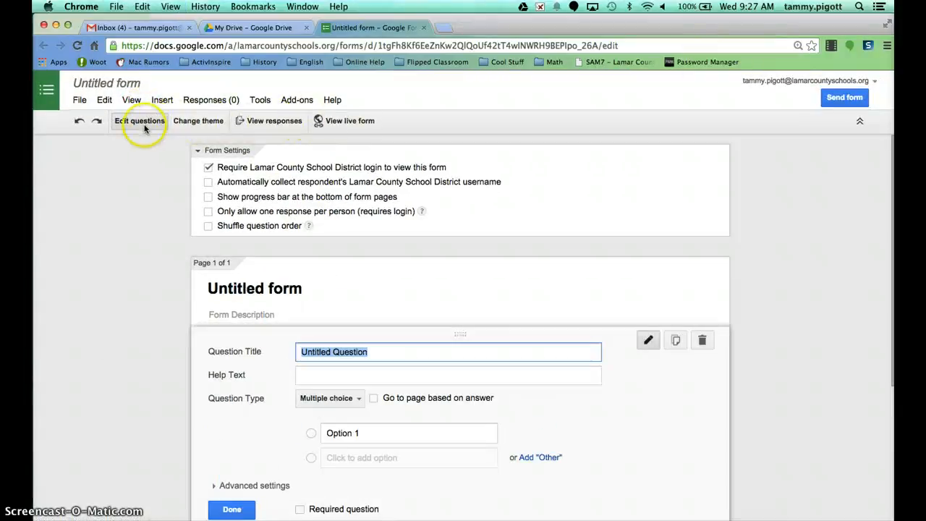
- Try the At the Fair, Beach Evening and Birthday Cats themes on the form
click(186, 128)
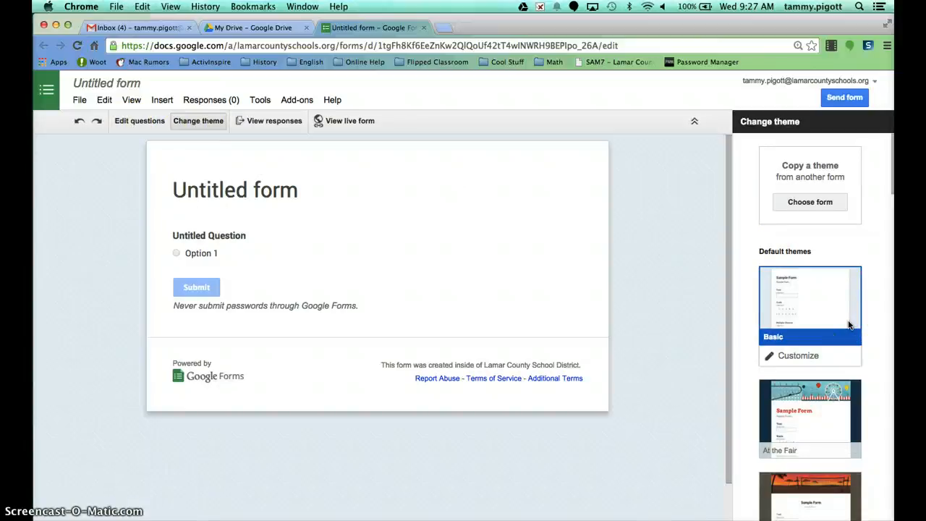
scroll(850, 325, down, 4)
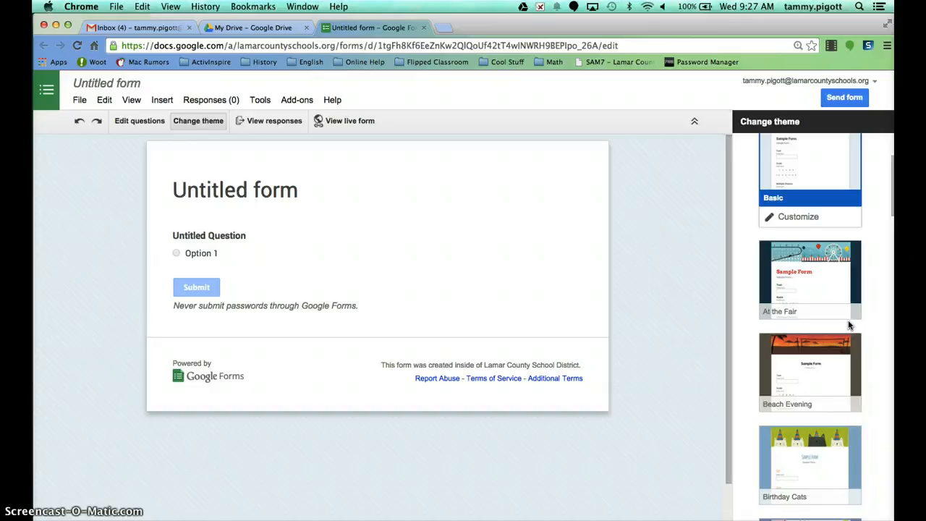
click(831, 344)
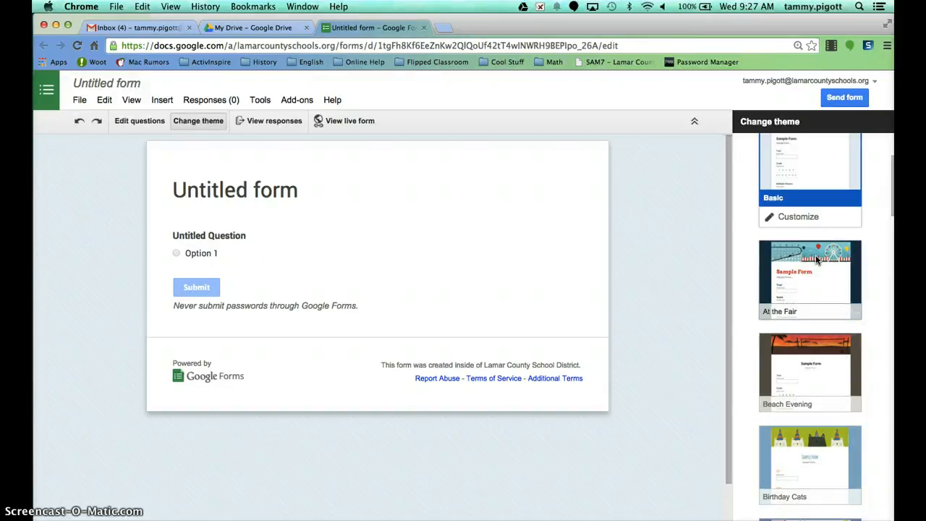
click(814, 282)
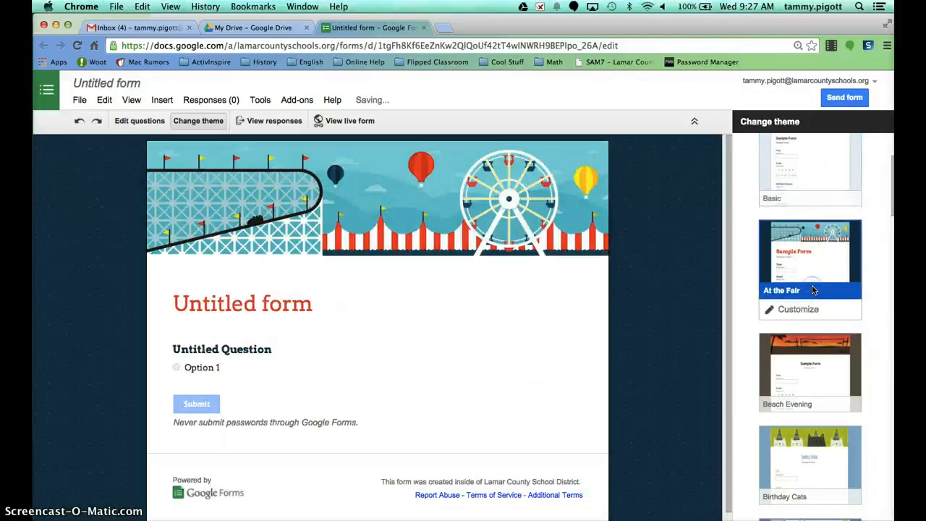
click(826, 352)
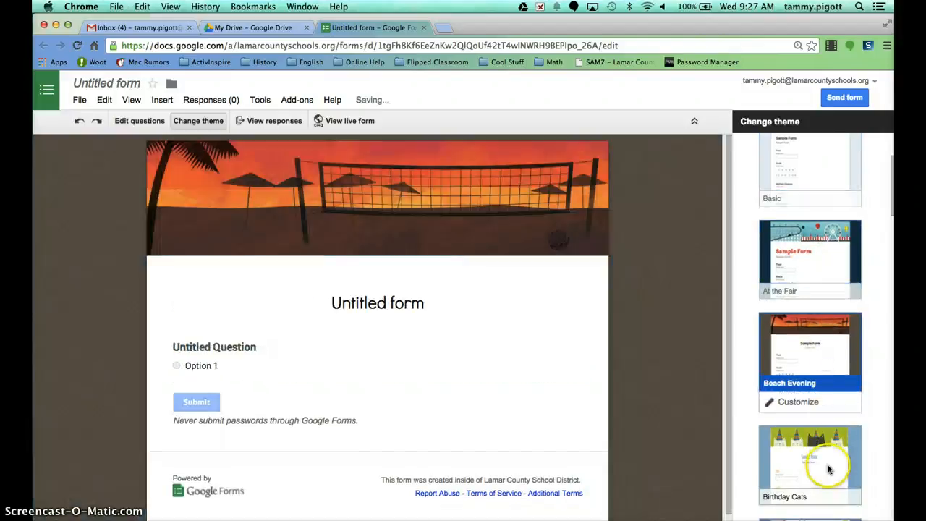
click(828, 467)
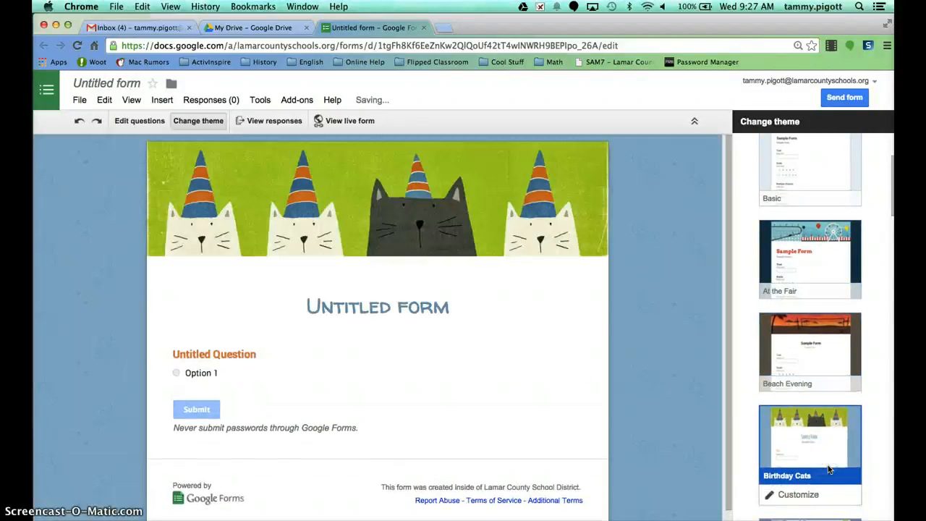
scroll(829, 469, down, 3)
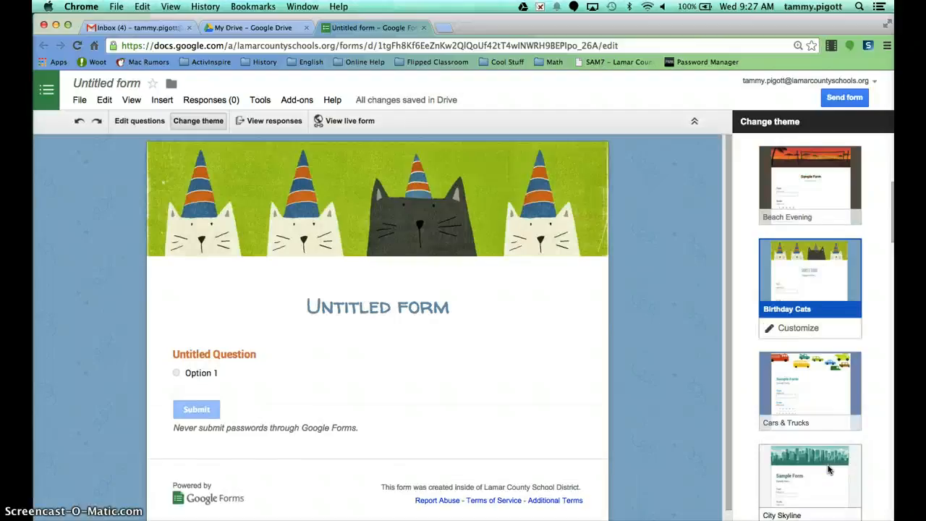
- Apply the City Skyline theme to the form and return to editing its questions
click(829, 469)
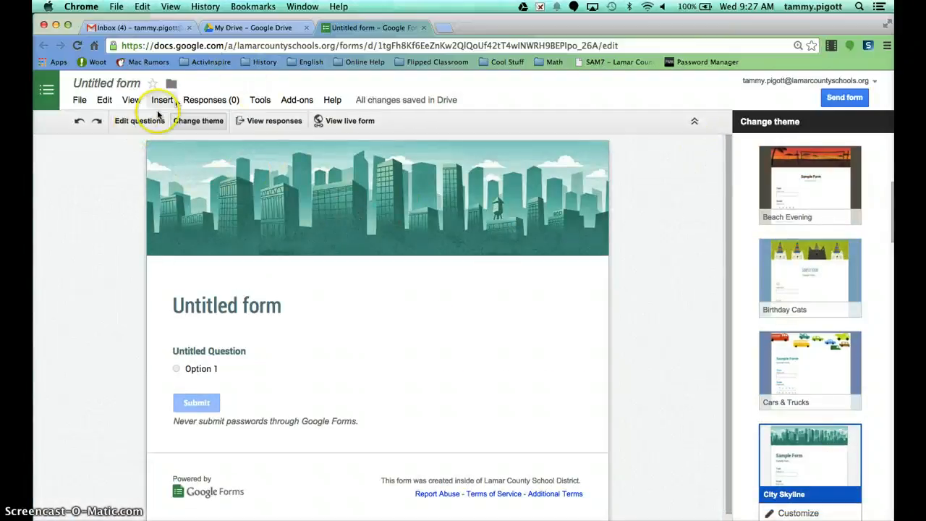
click(139, 123)
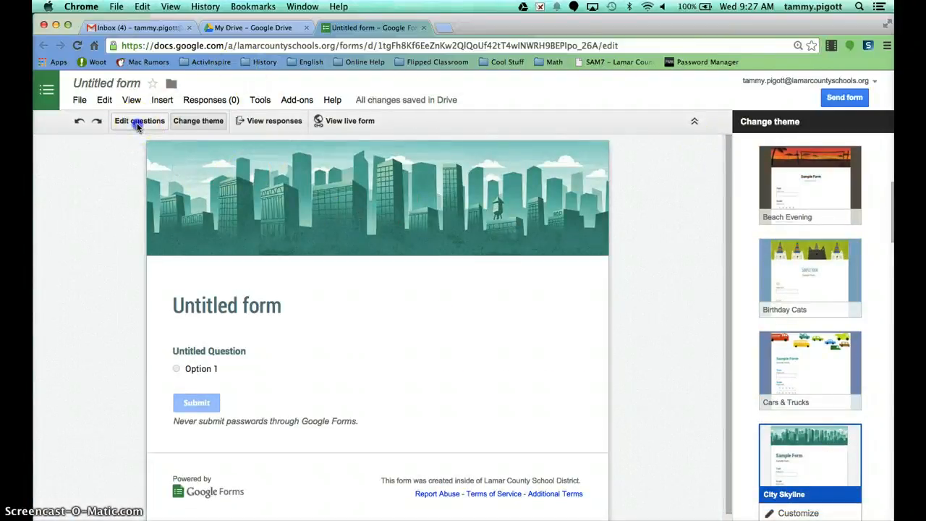
click(92, 511)
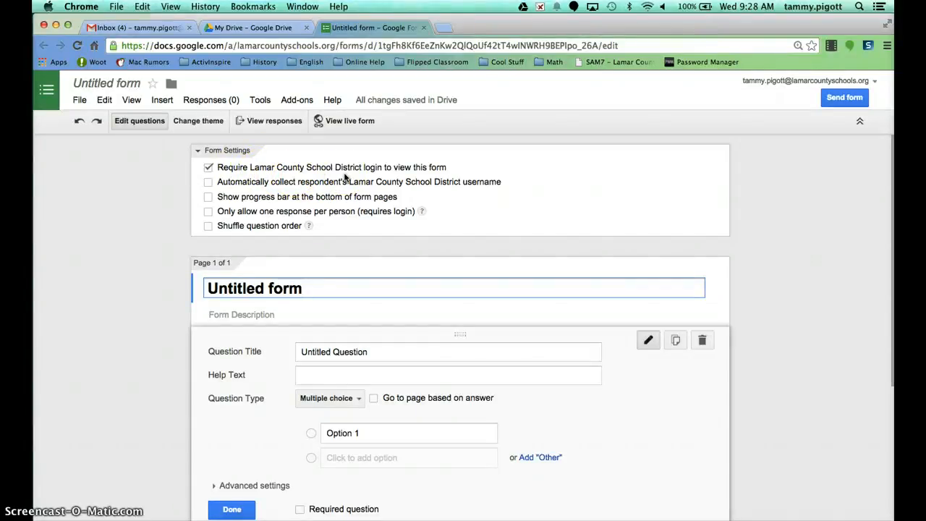
- Set the form to collect respondents' district usernames, show a progress bar and allow only one response per person
click(209, 167)
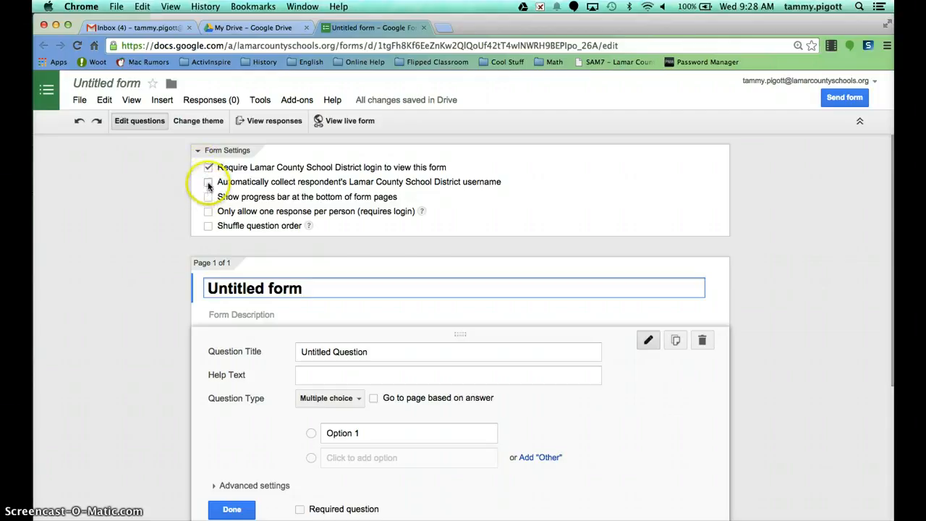
click(209, 183)
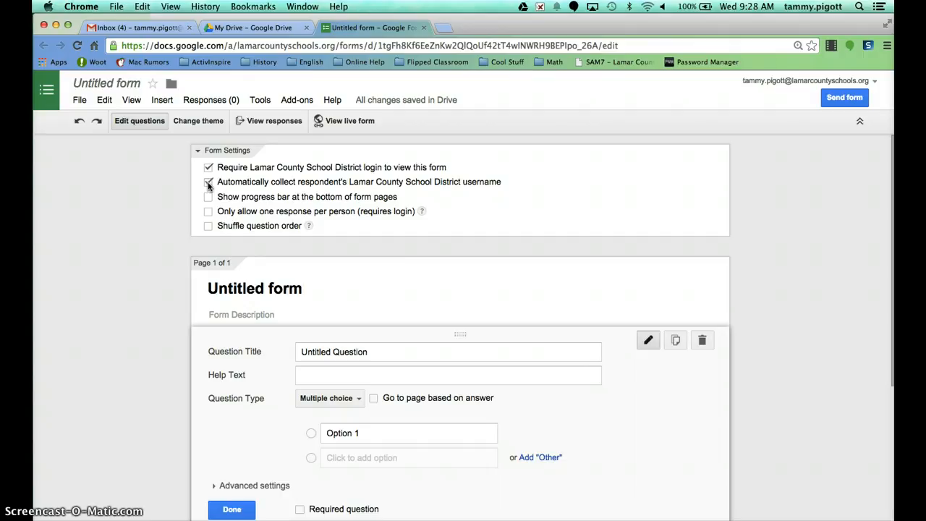
click(209, 183)
click(210, 197)
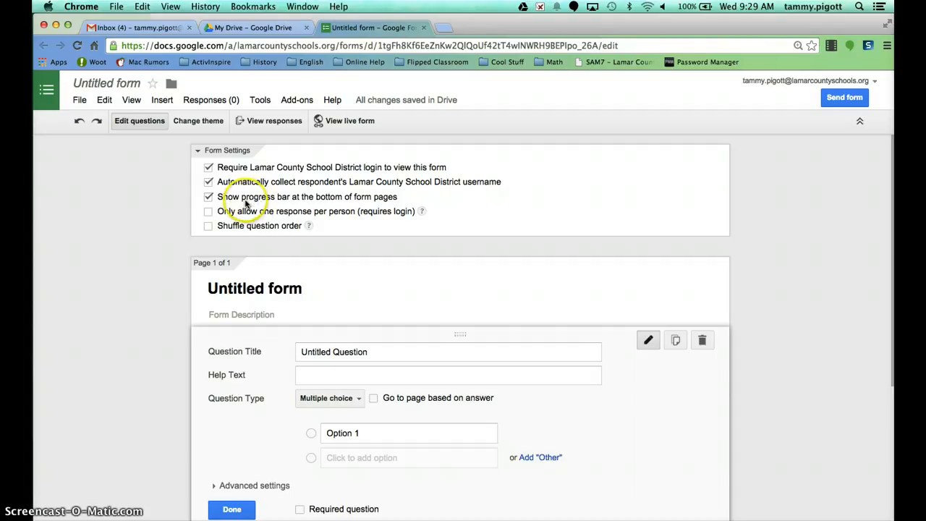
click(208, 212)
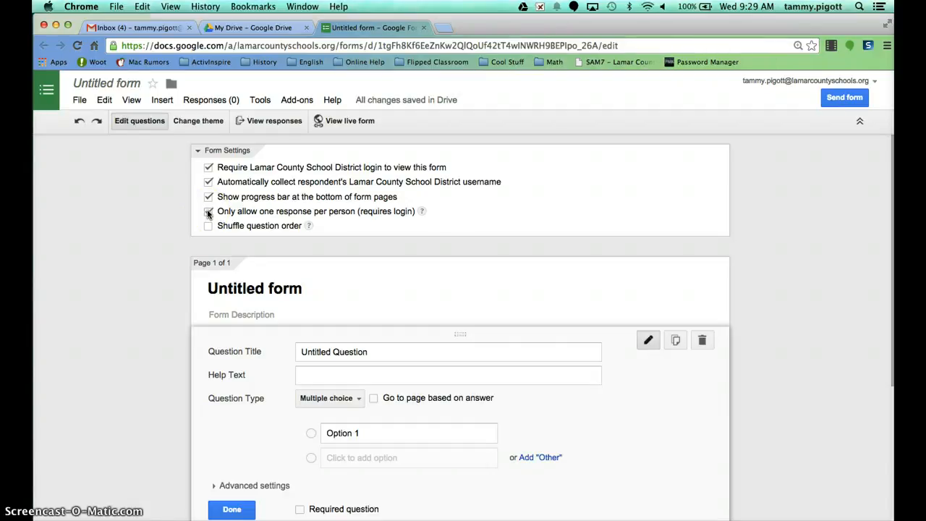
click(212, 225)
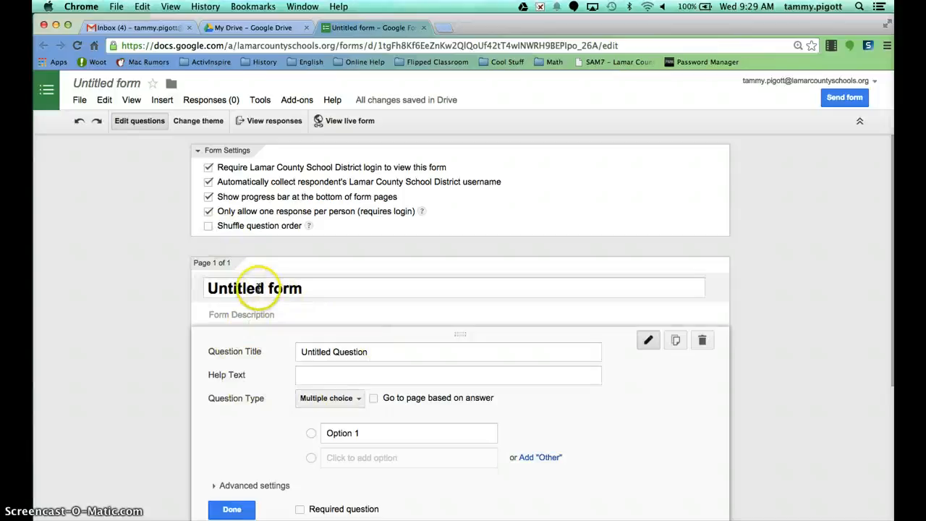
- Replace the untitled form's title with "Unit 8 Test"
click(304, 288)
drag(304, 288, 185, 282)
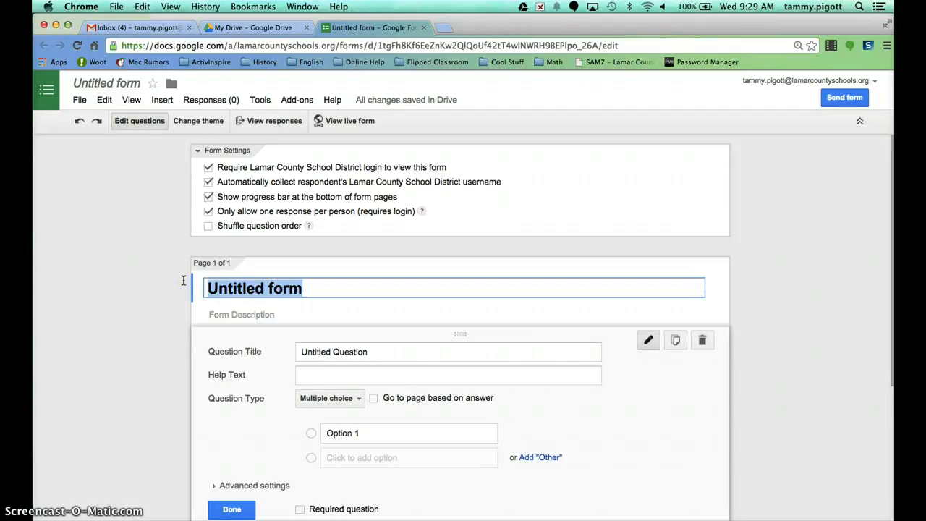
text(Unit 8 Tes)
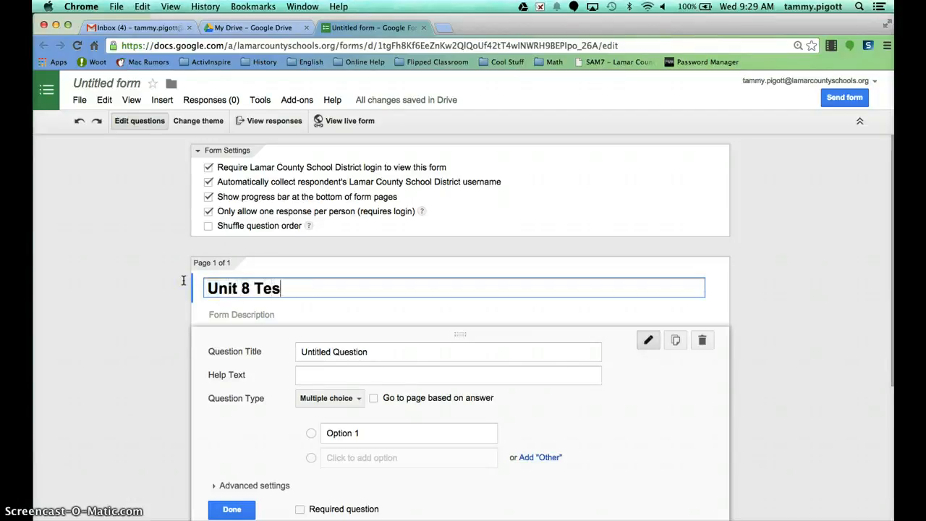
text(t)
click(167, 279)
click(253, 290)
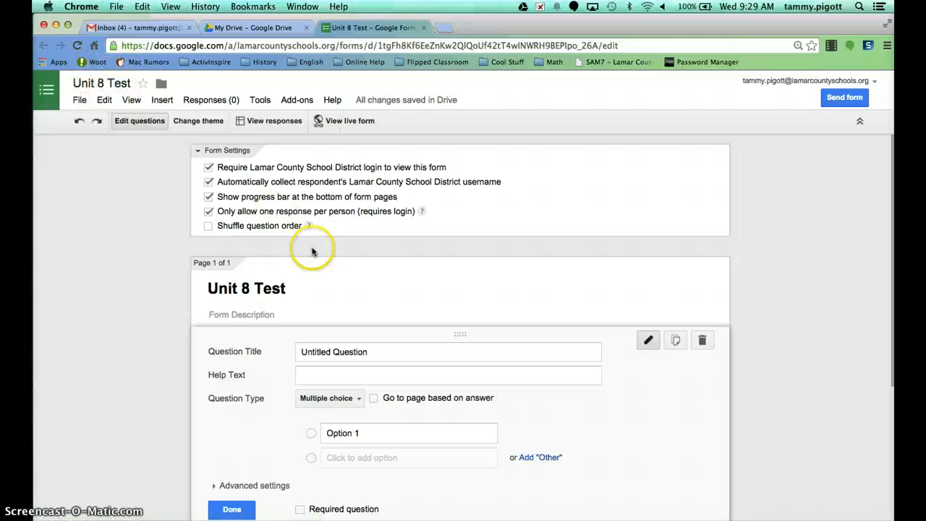
- Title the first question "First Name:"
scroll(356, 387, down, 1)
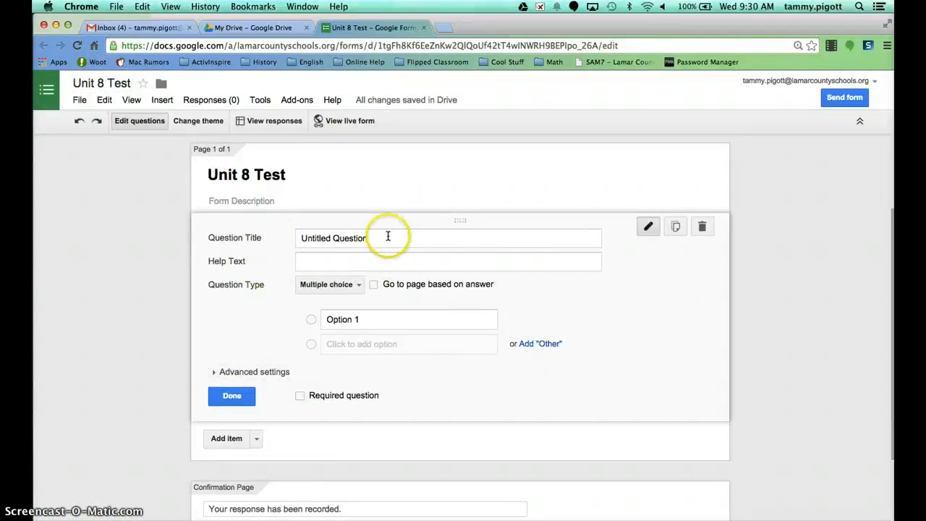
drag(370, 239, 263, 239)
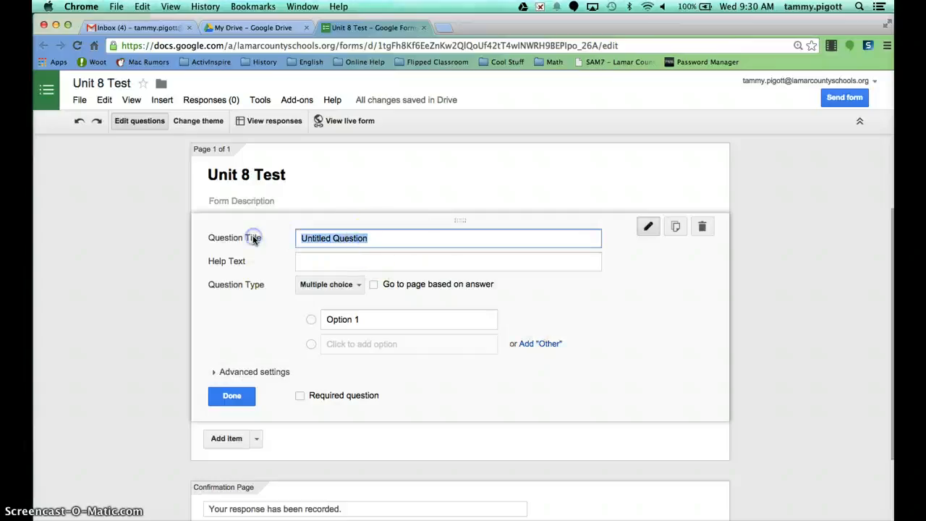
text(Name:)
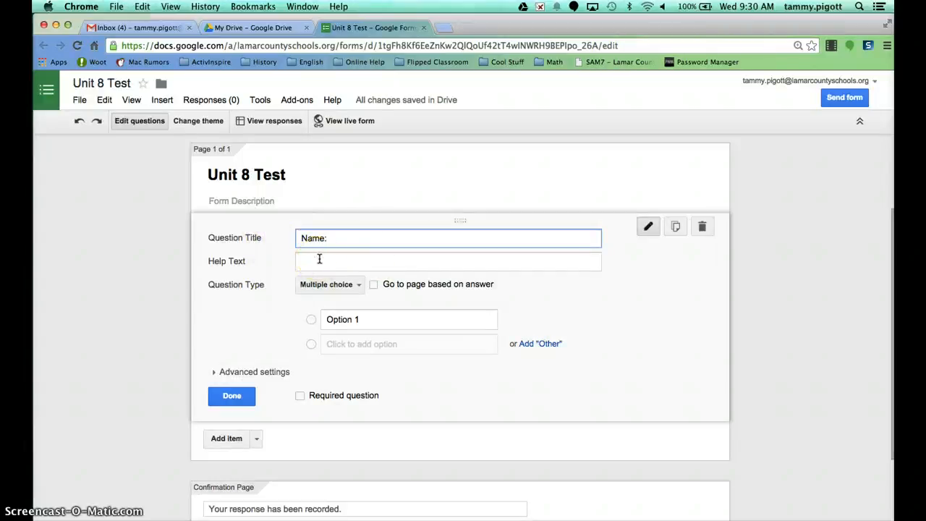
click(308, 238)
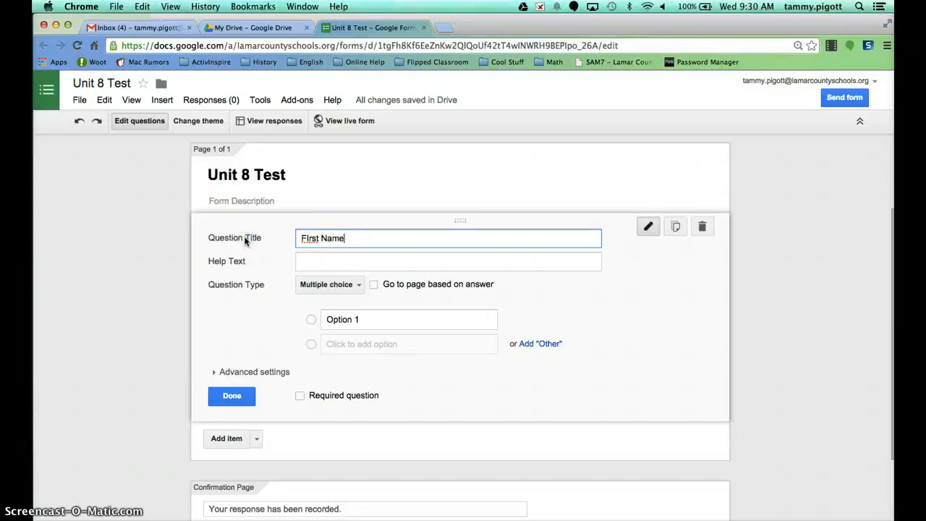
click(306, 238)
key(BackSpace)
text(i)
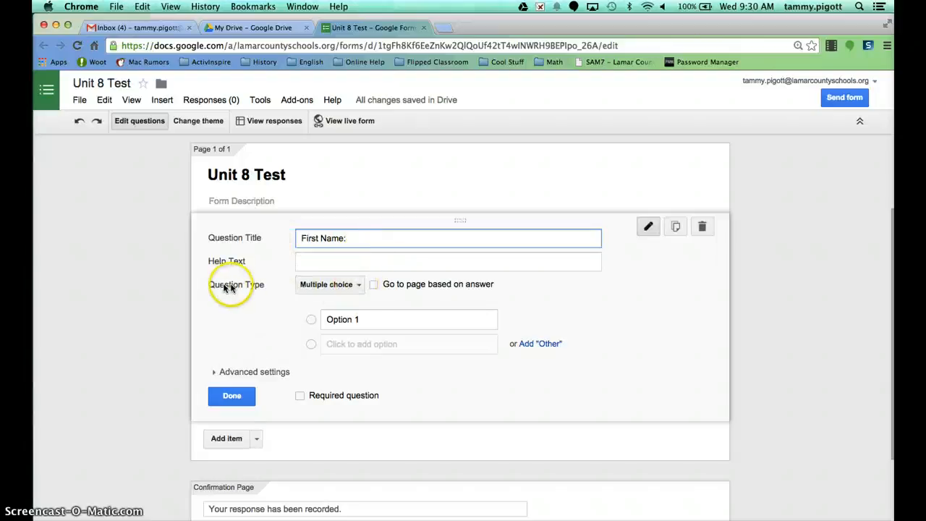
- Change the first-name question to the Text type, make it required and finish editing it
click(354, 287)
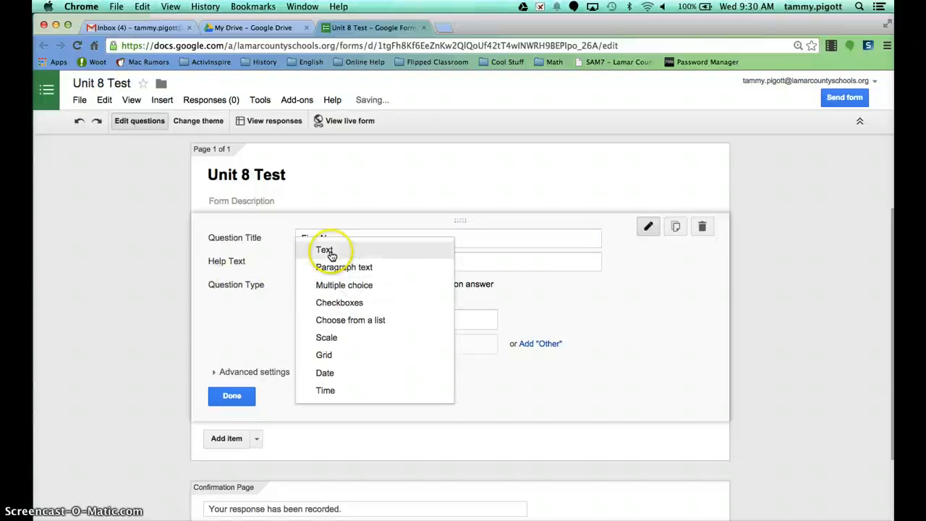
click(331, 255)
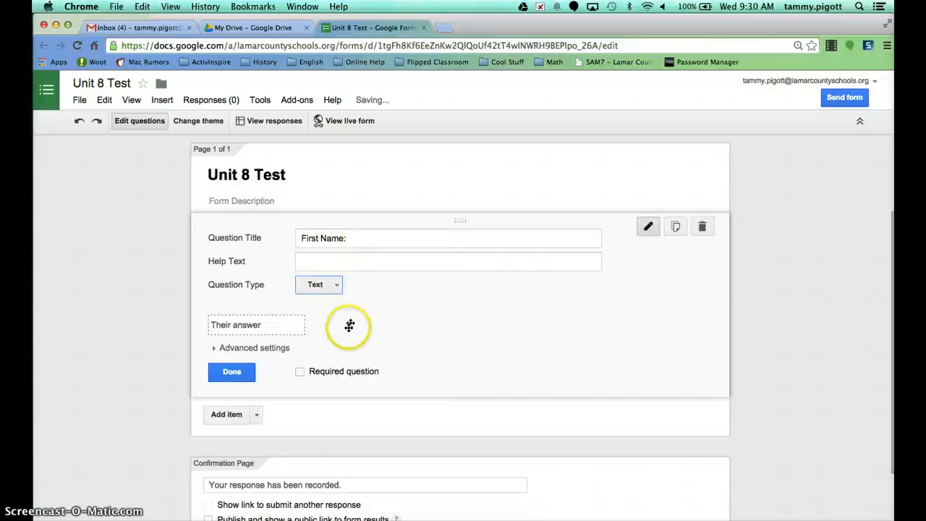
click(301, 373)
click(231, 372)
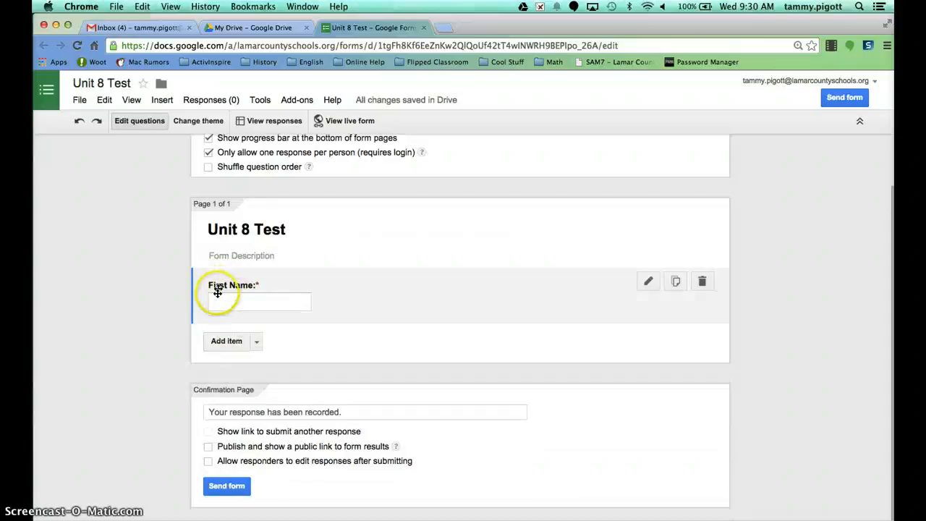
- Add a required text question titled "Last Name:" below the first-name question
click(226, 340)
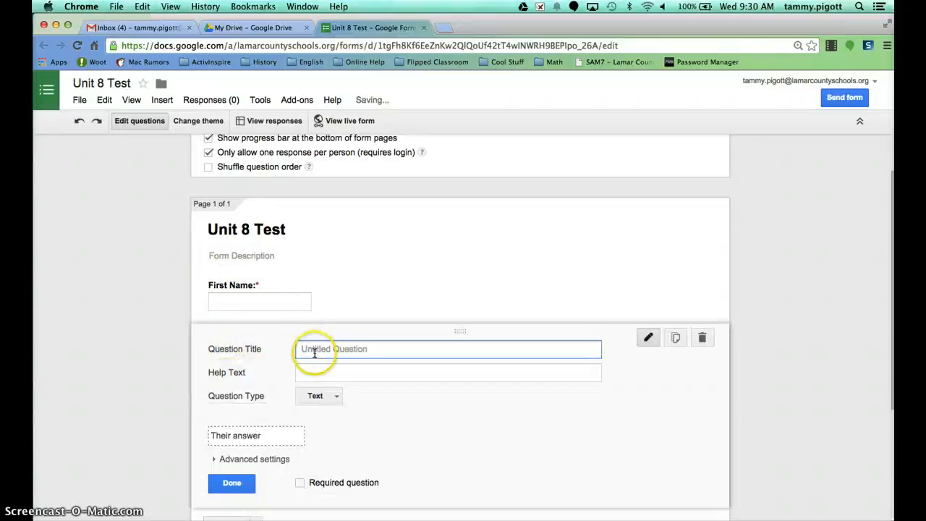
text(Last Name:)
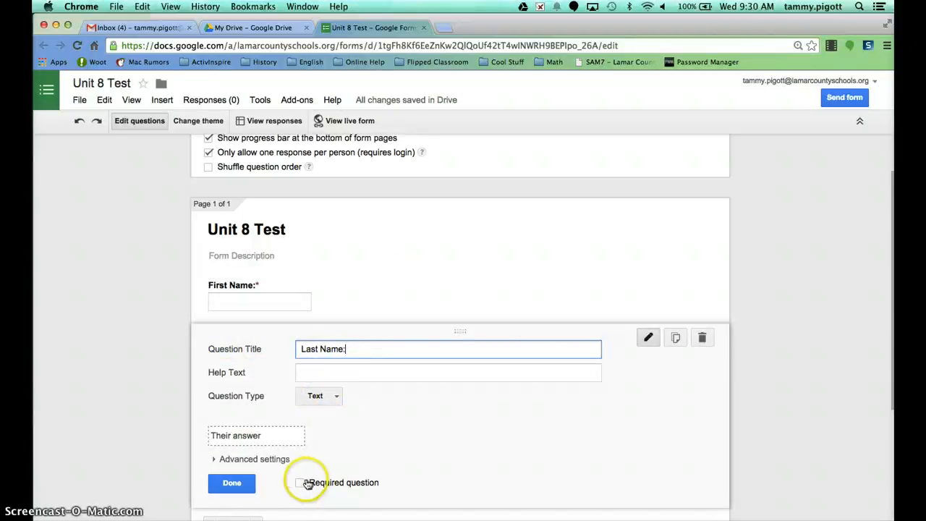
click(299, 483)
click(231, 483)
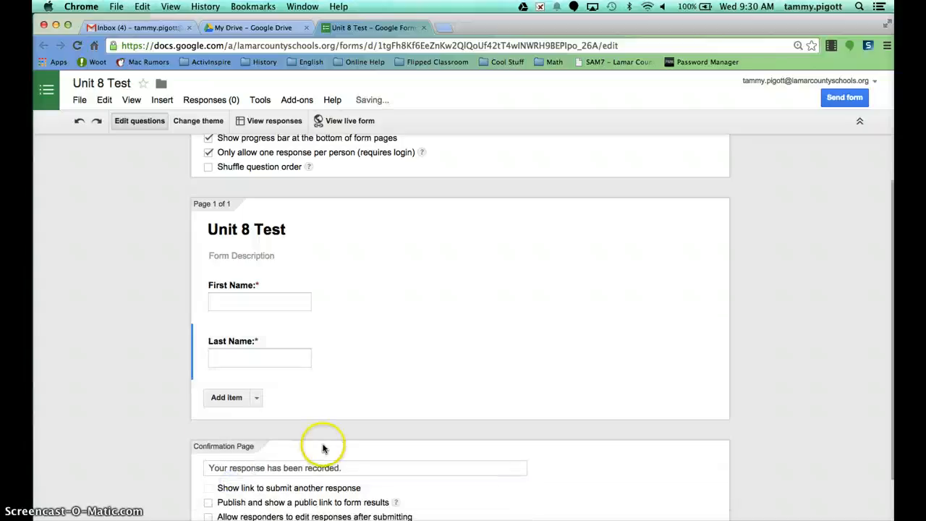
- Add a required question of the Date type titled "Date:" below the last-name question and finish editing it
scroll(323, 448, down, 2)
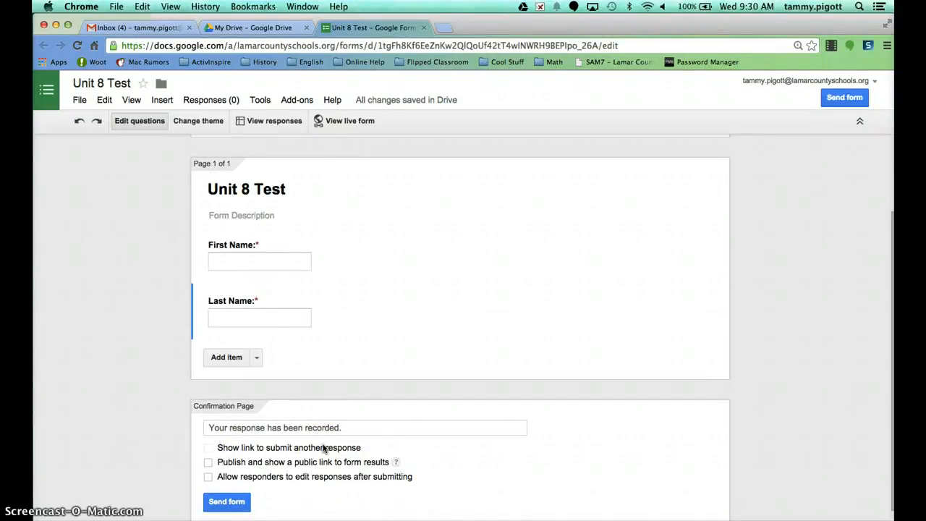
click(225, 354)
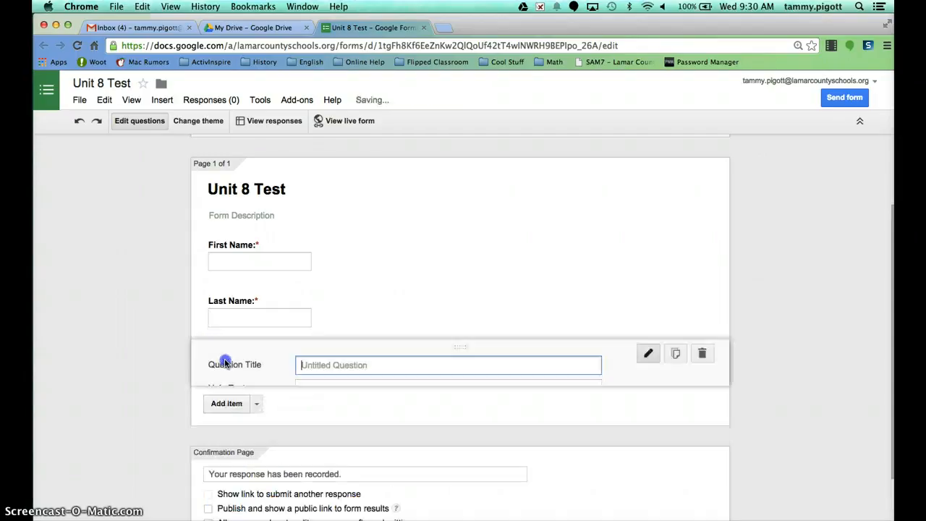
click(346, 365)
text(Date)
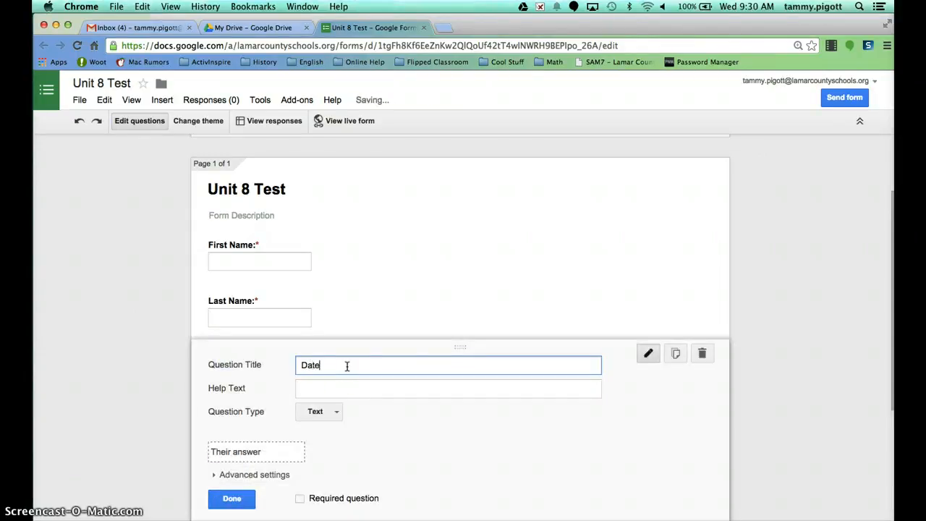
text(:)
scroll(346, 366, down, 1)
click(325, 386)
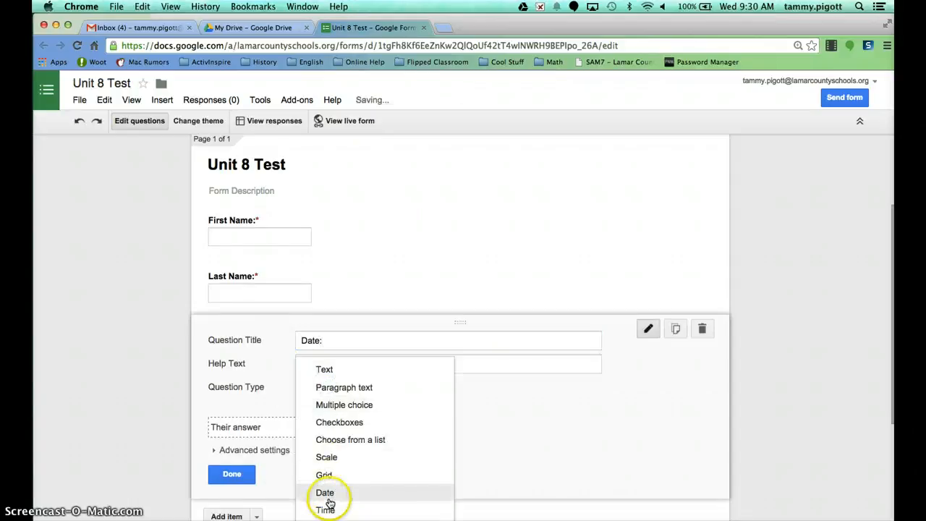
click(328, 495)
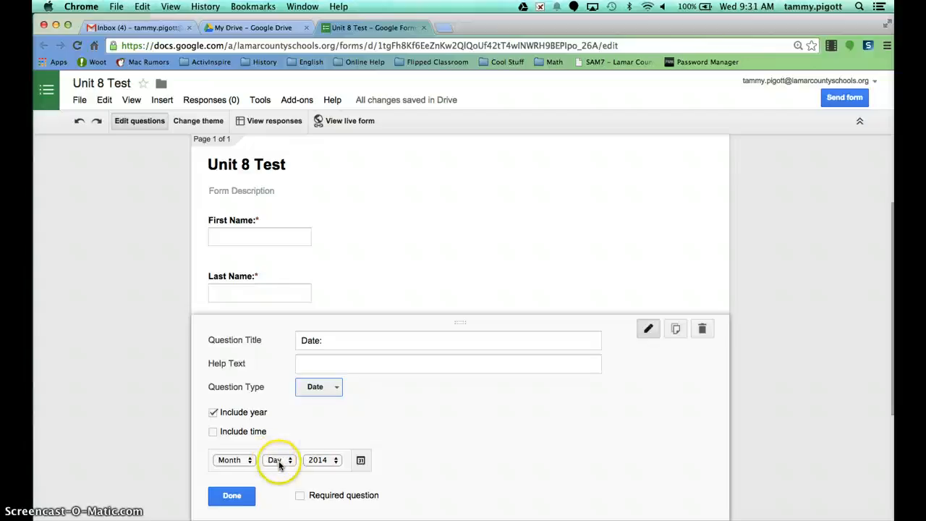
click(300, 497)
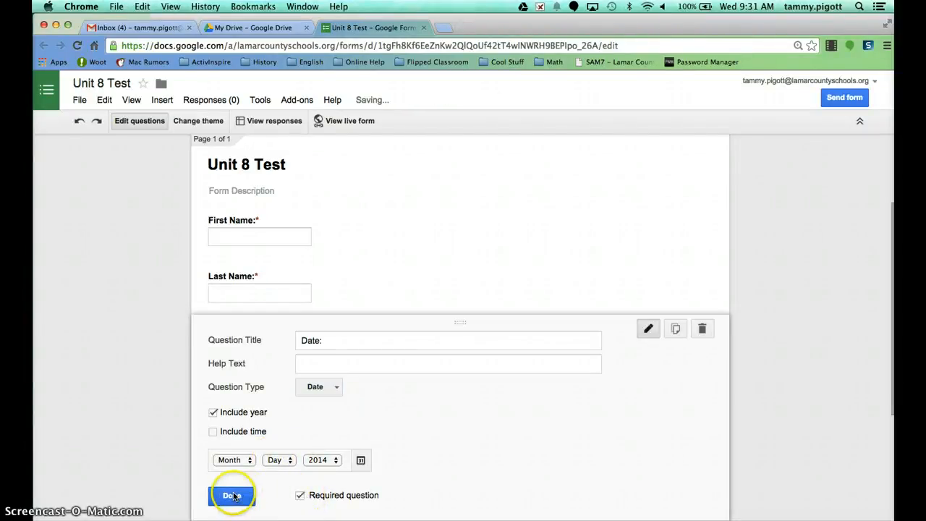
click(230, 496)
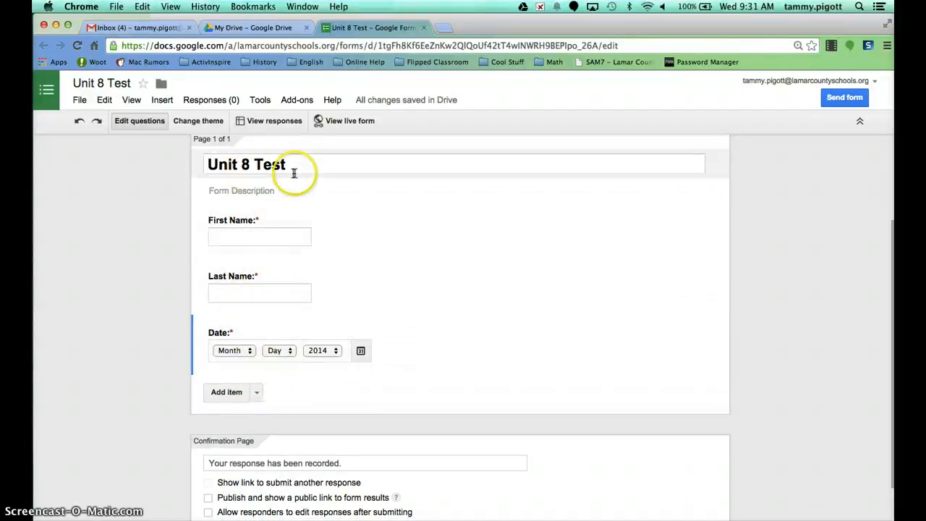
- Turn on shuffling of the question order in the form settings
scroll(266, 355, up, 3)
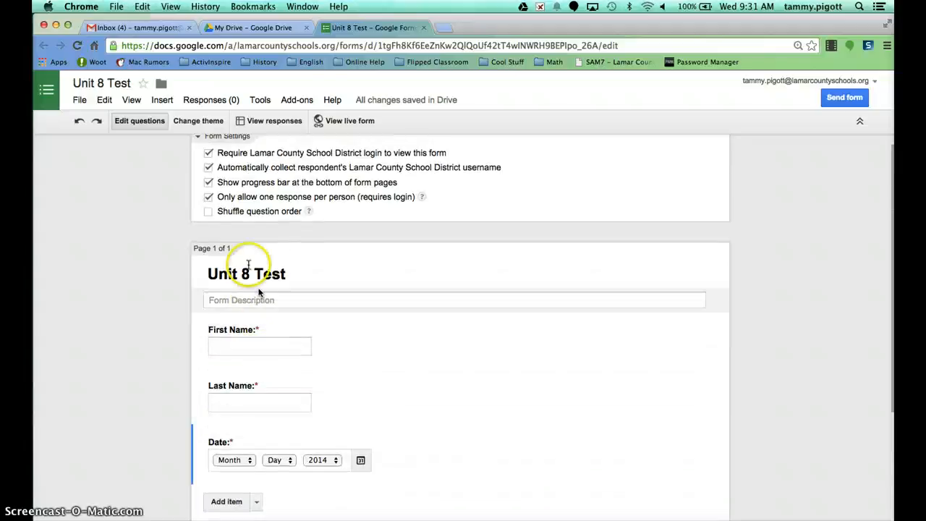
click(209, 212)
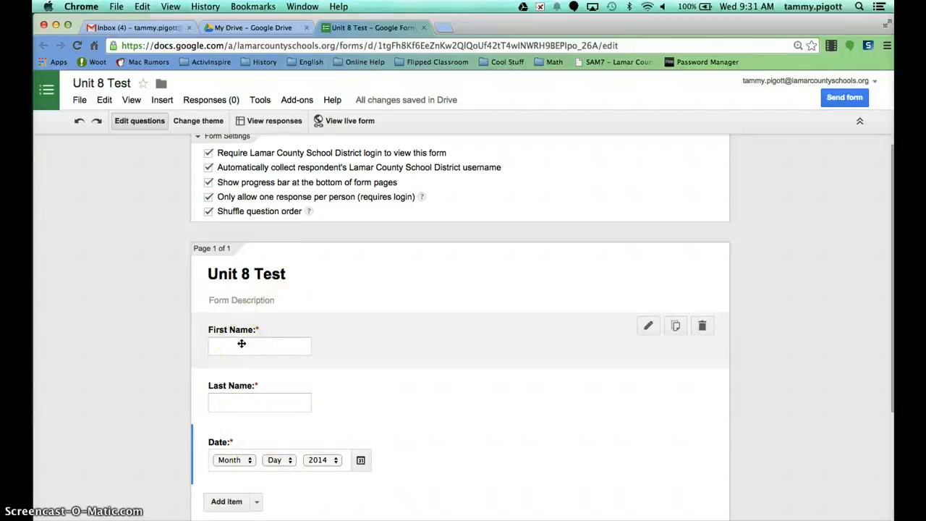
click(265, 395)
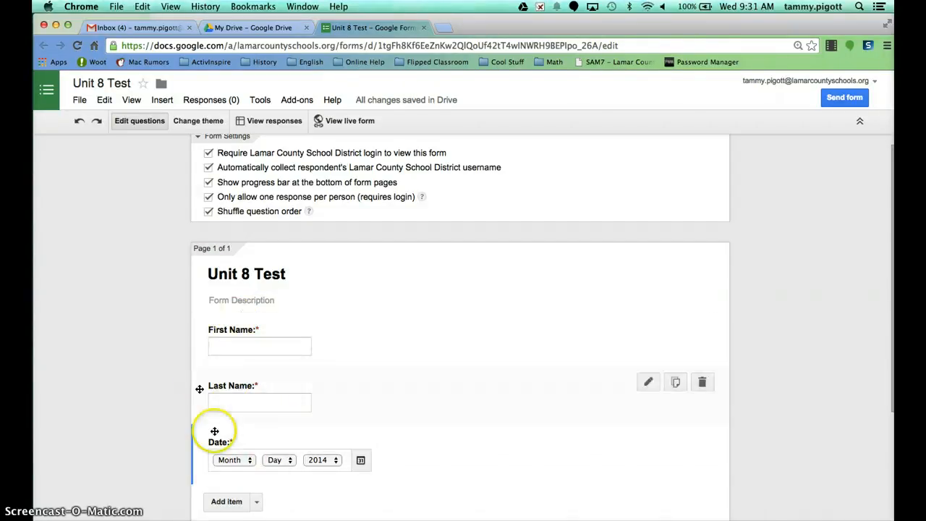
- Delete the first-name, last-name and date questions from the form
scroll(258, 437, up, 1)
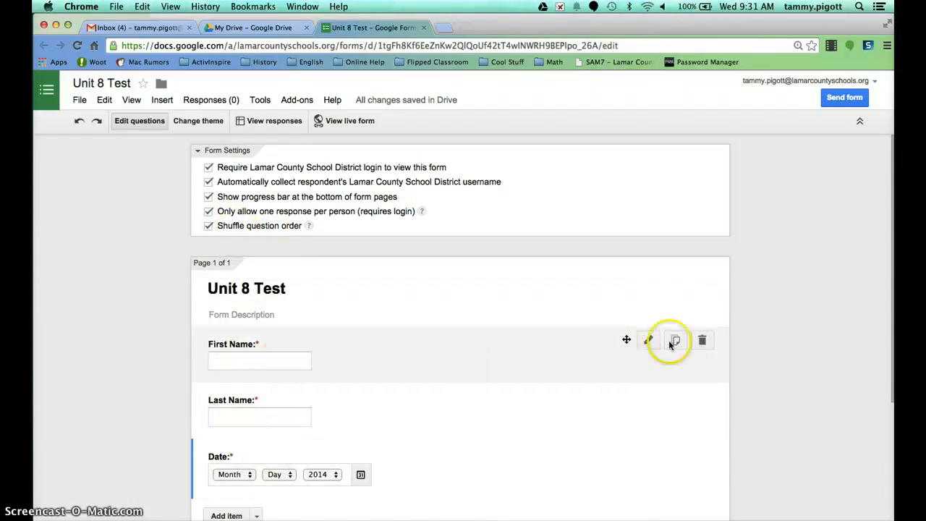
click(703, 342)
click(703, 342)
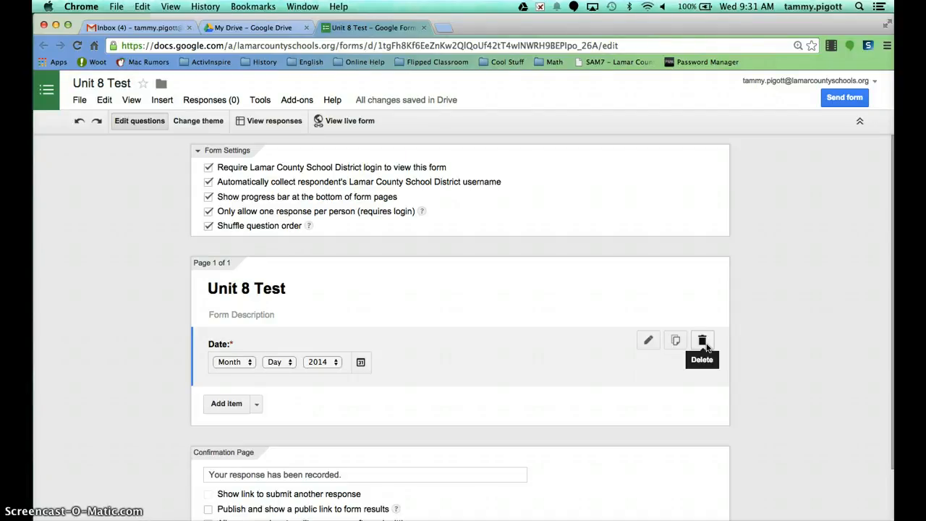
click(703, 343)
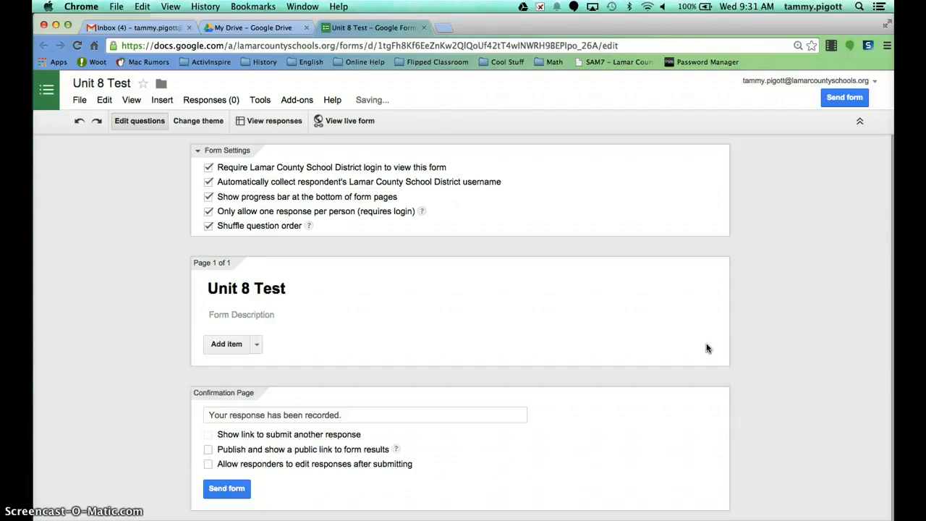
- Add a multiple choice question titled "What is the third planet from the sun?"
click(226, 345)
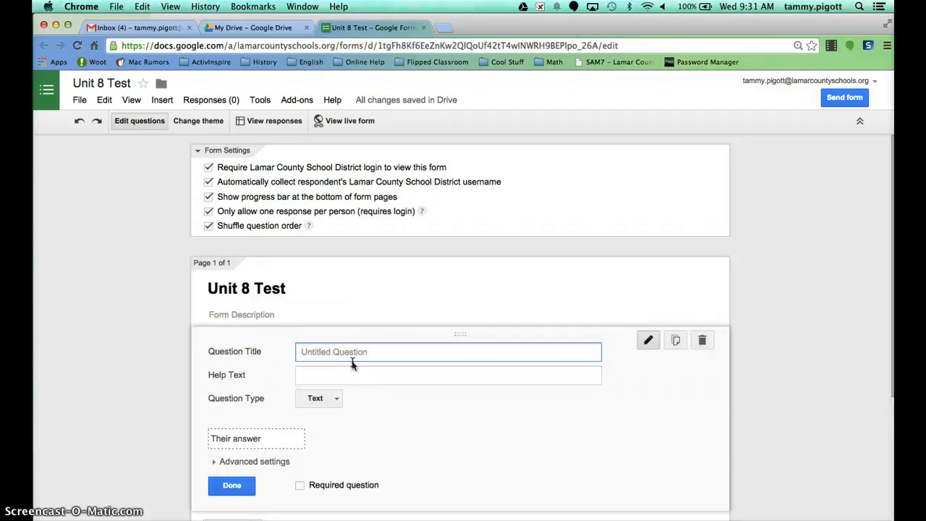
click(336, 398)
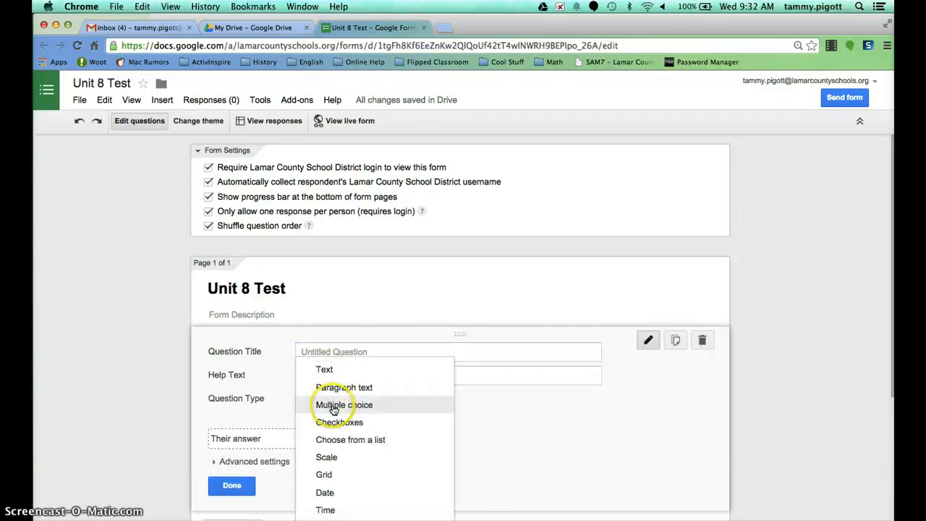
click(333, 406)
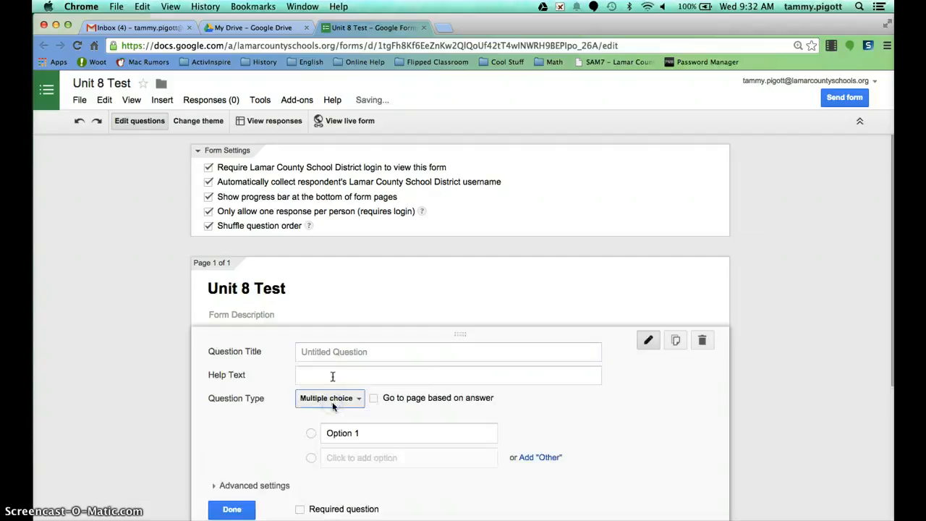
click(320, 351)
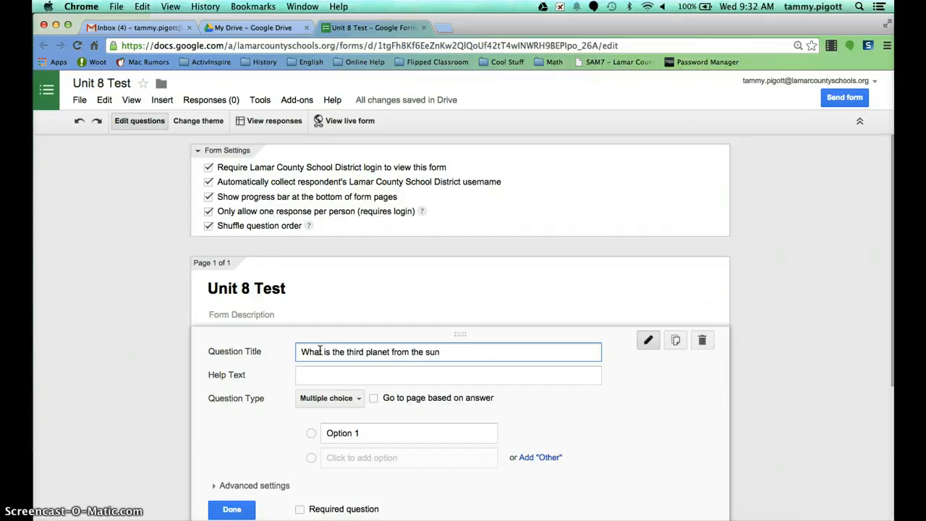
text(?)
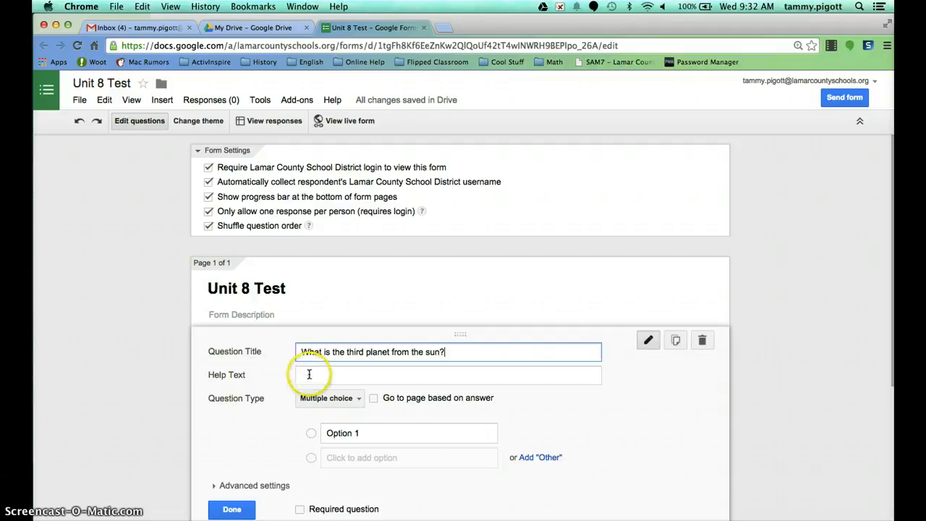
click(309, 374)
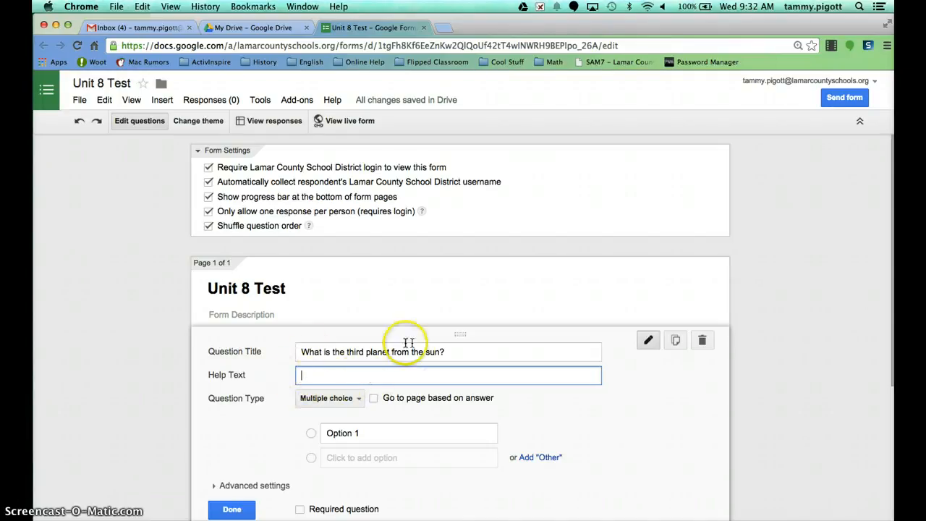
- Enter the answer options "Sun", "Earth", "Venus" and "MArs" for the third-planet question
scroll(446, 435, down, 2)
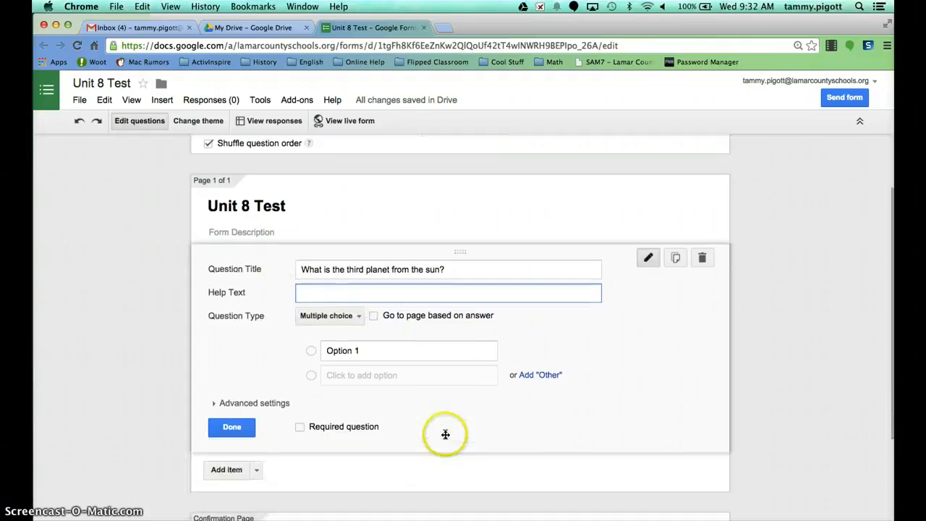
click(347, 351)
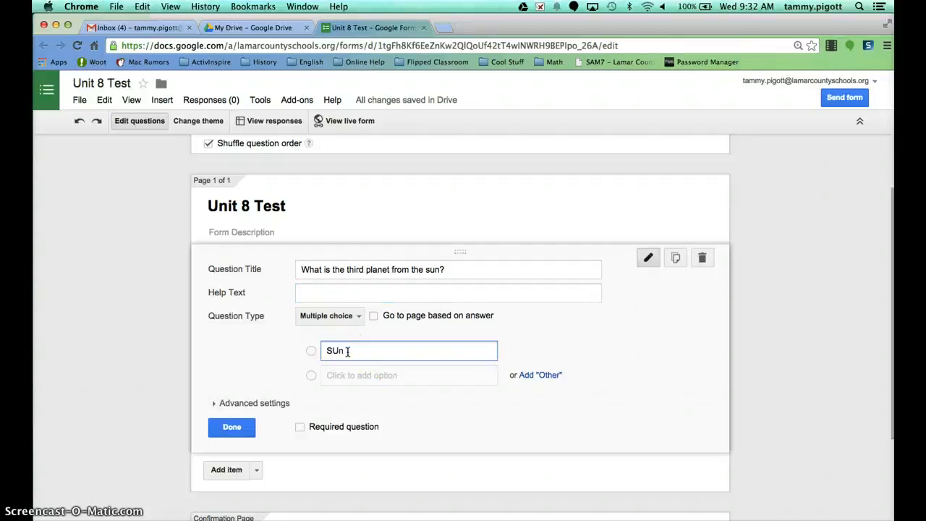
text(Sun)
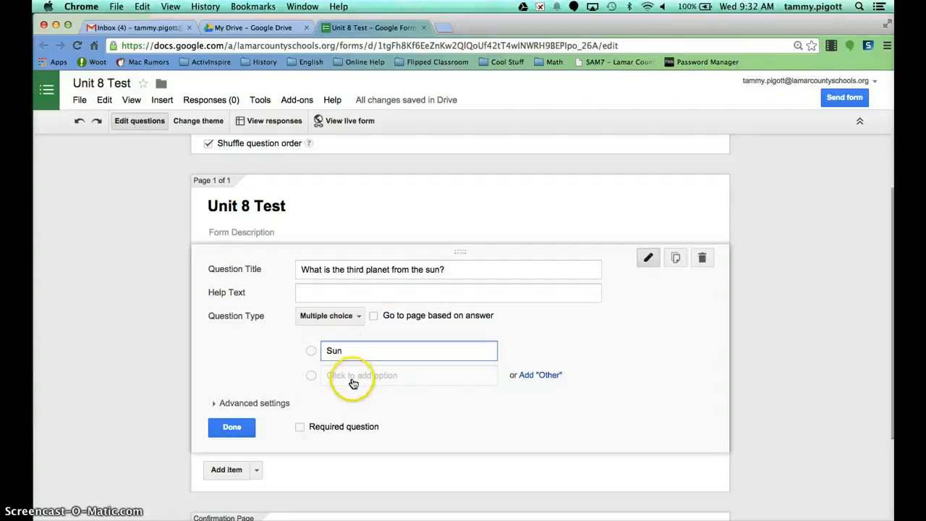
click(339, 375)
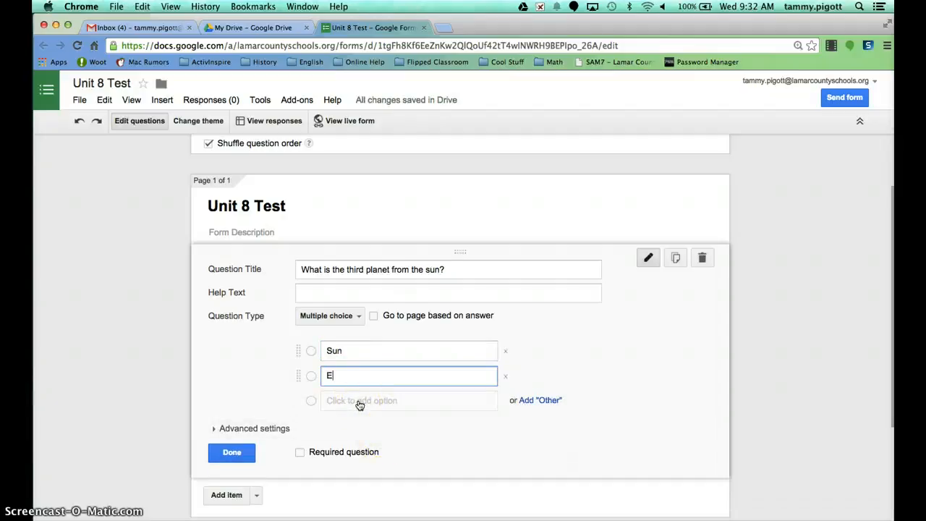
click(359, 404)
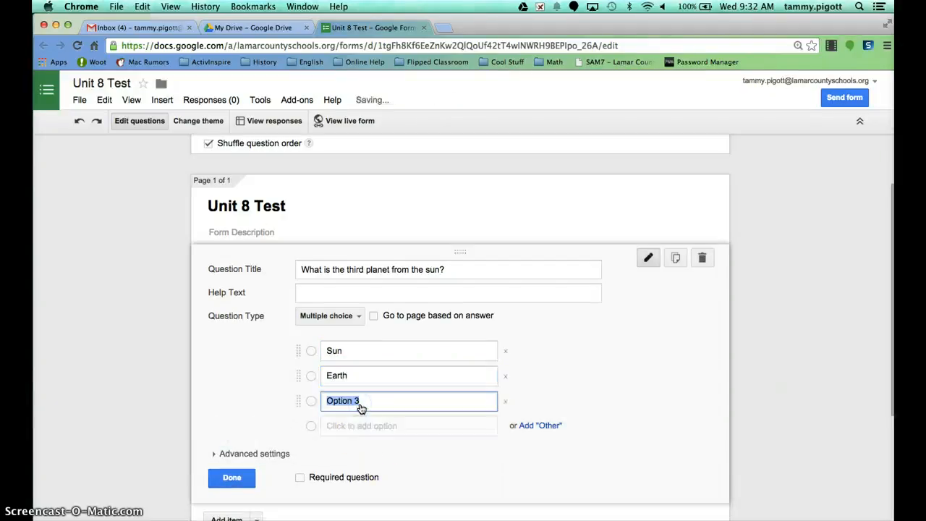
click(370, 426)
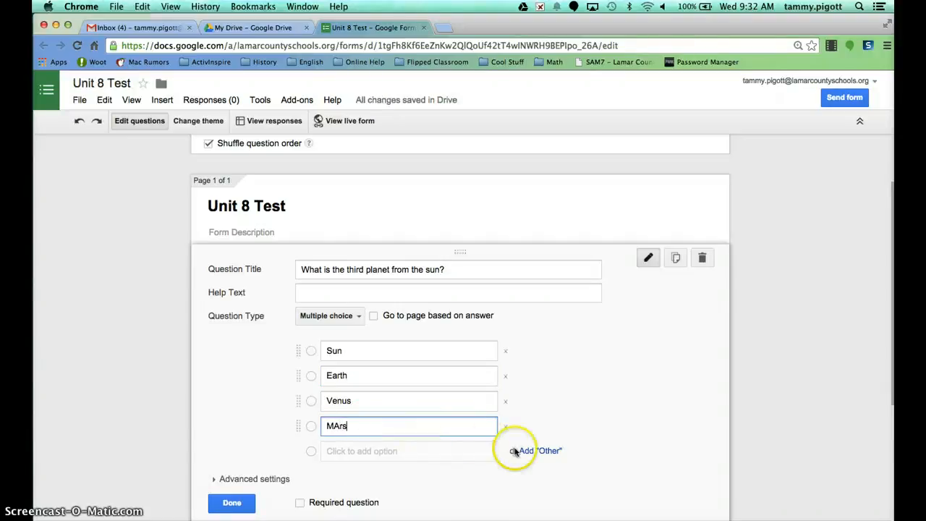
click(552, 427)
- Make the third-planet question required with its option order shuffled, and finish editing it
scroll(552, 427, down, 3)
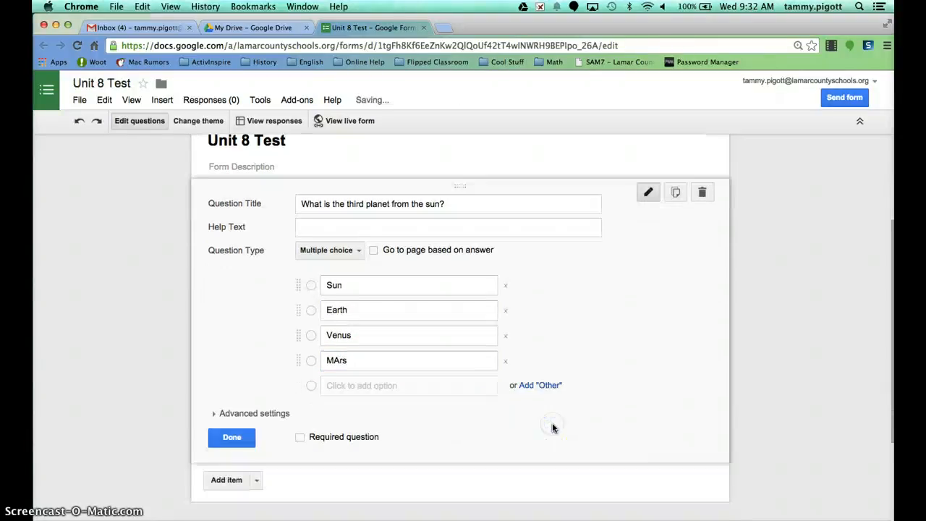
click(301, 431)
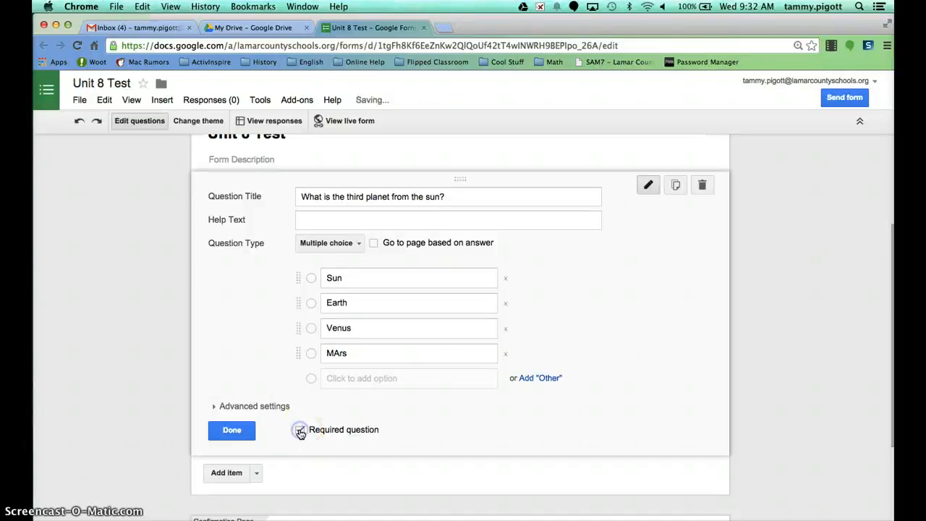
click(217, 406)
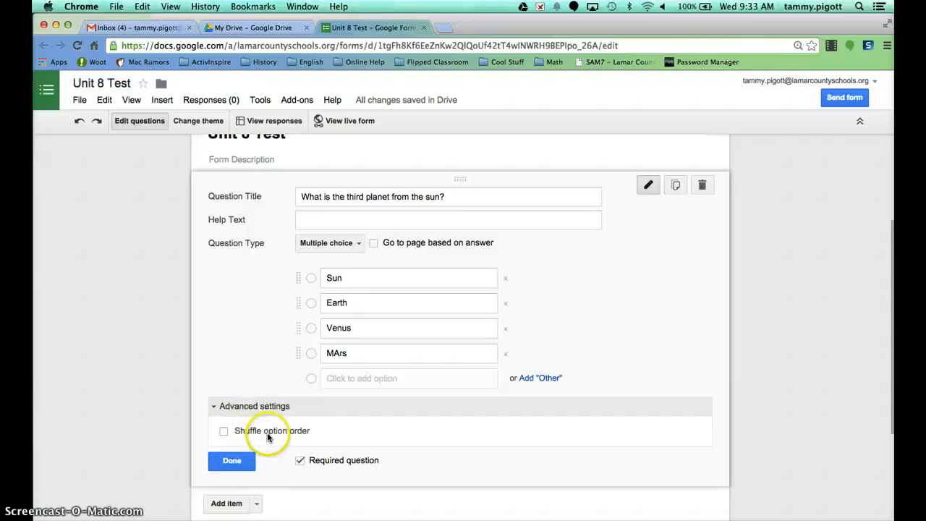
scroll(338, 401, up, 3)
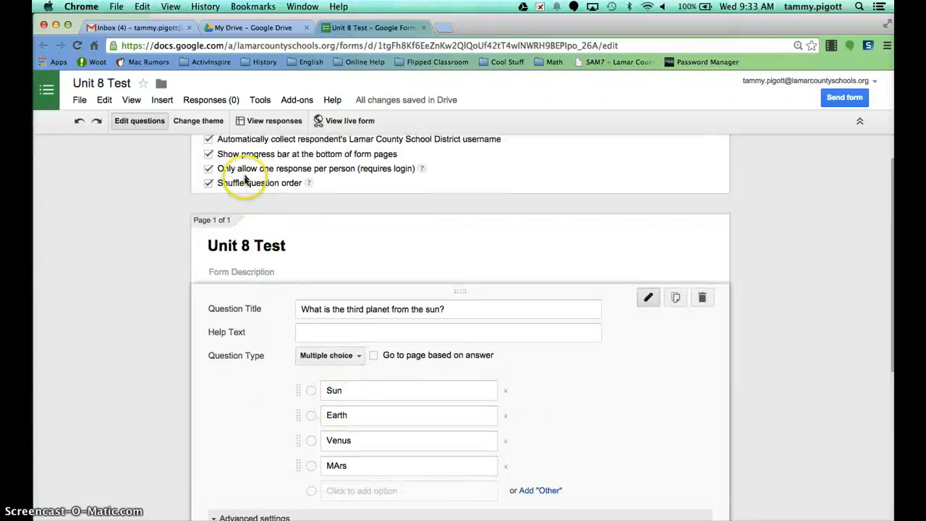
scroll(253, 393, down, 4)
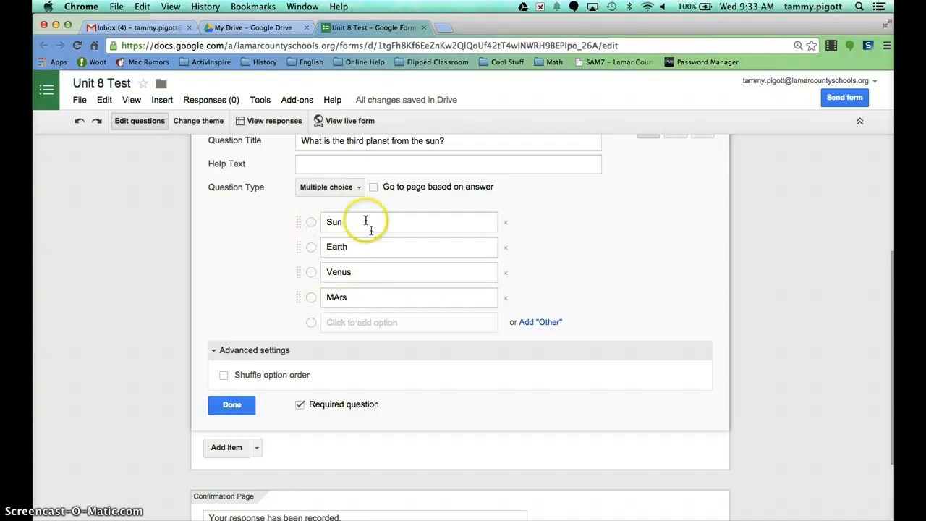
click(224, 376)
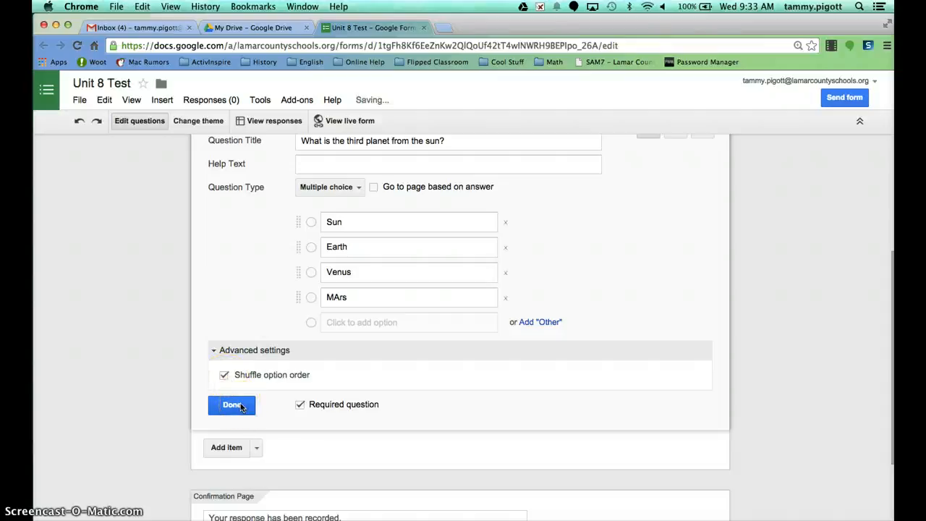
click(241, 406)
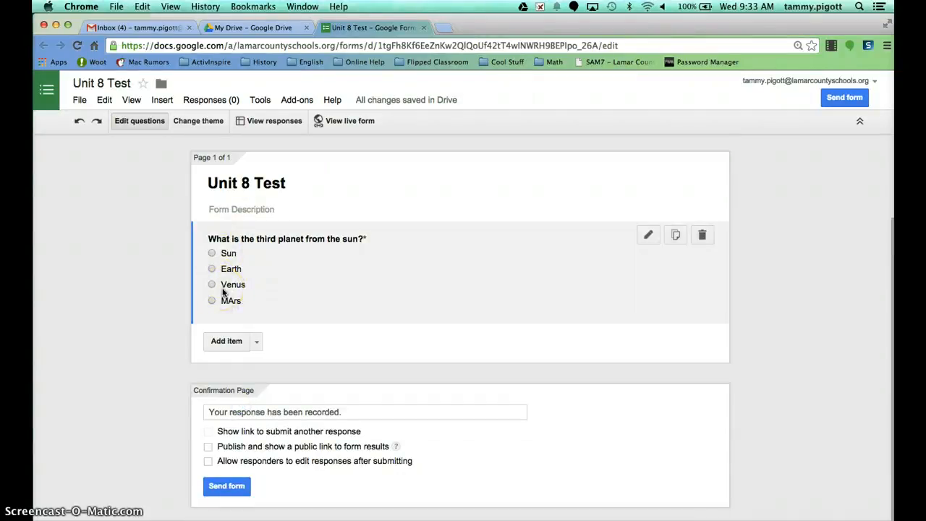
- Add a new question below the third-planet question and set its type to Checkboxes
click(228, 341)
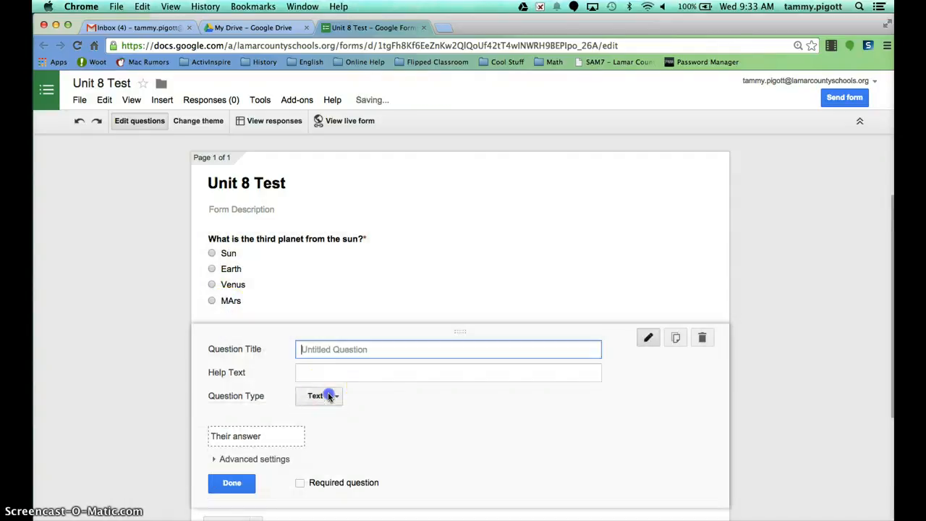
click(327, 396)
click(332, 420)
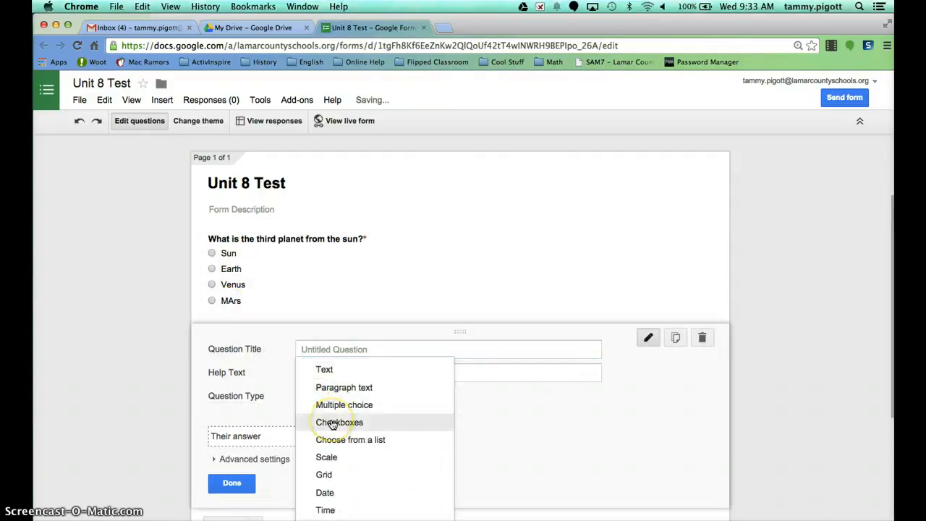
click(333, 424)
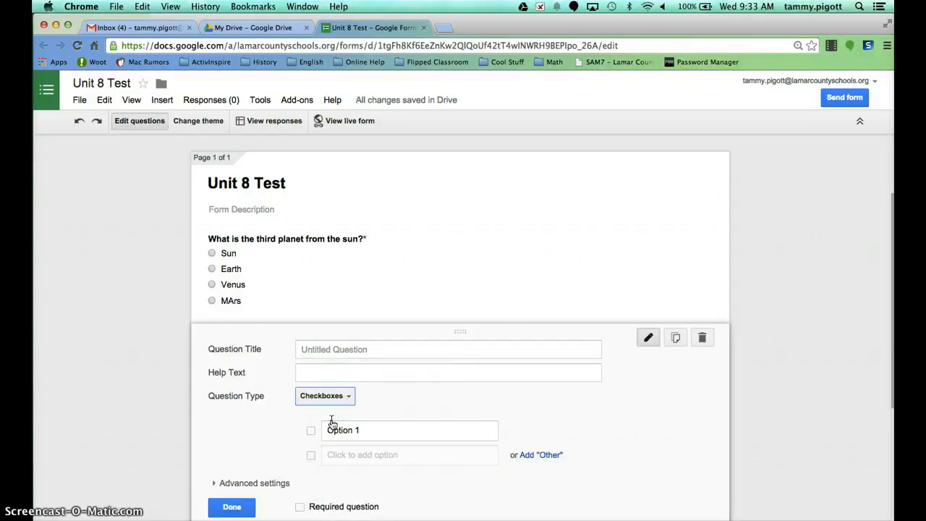
- Title the new checkboxes question "Check all that are bones:"
click(321, 348)
text(Check all that are)
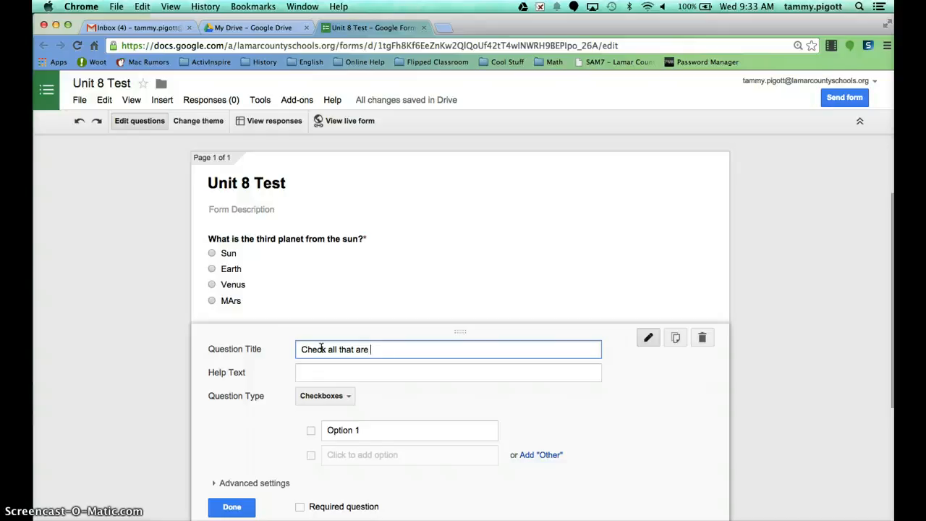
text( bones:)
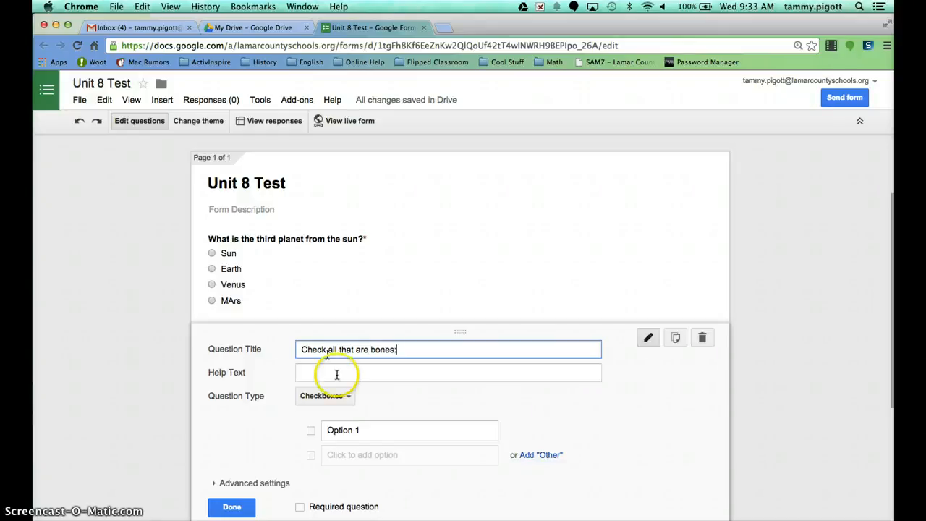
- Enter "skull", "ear lobe", "heart" and "ribs" as the first four options of the bones question
scroll(390, 405, down, 2)
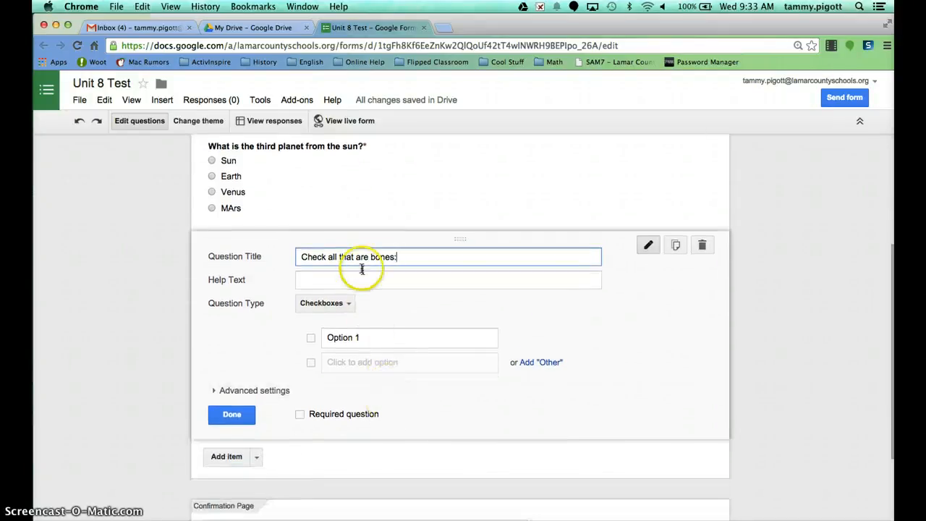
click(357, 337)
text(skul)
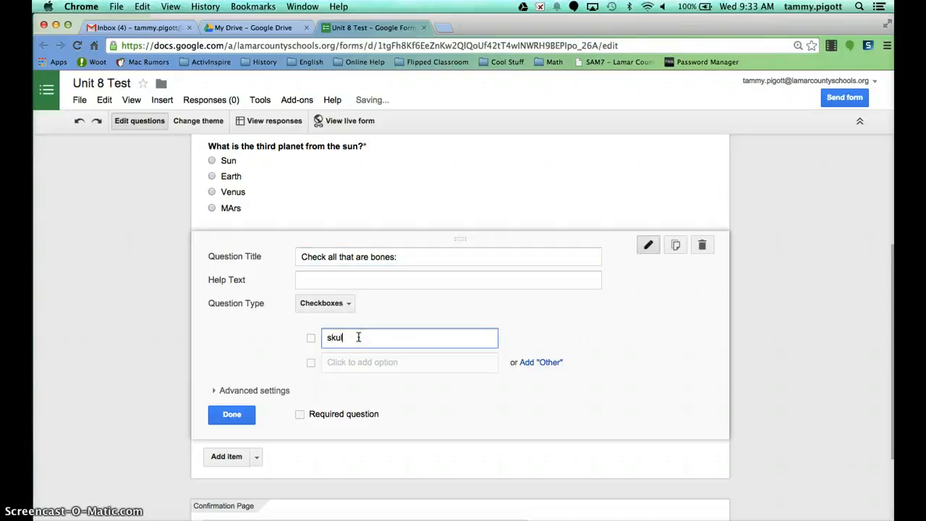
text(l)
click(375, 362)
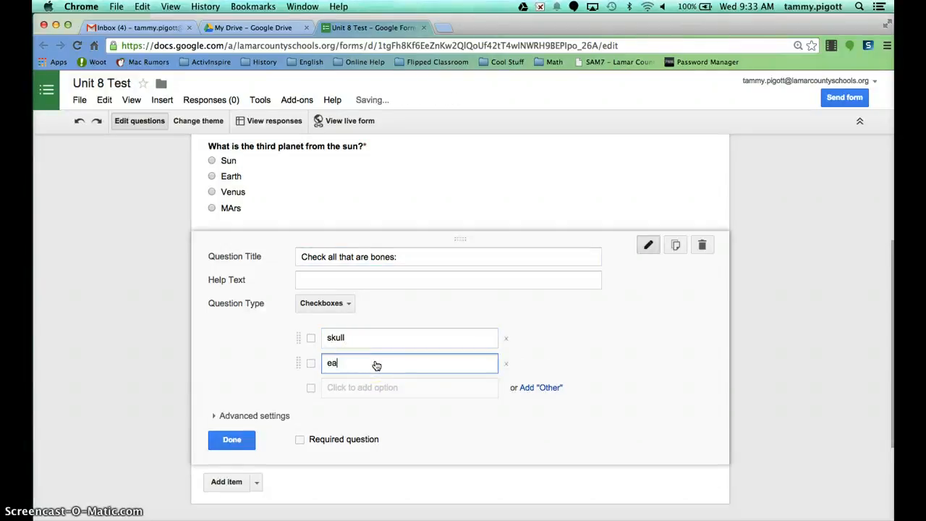
text(ear lobe)
click(375, 394)
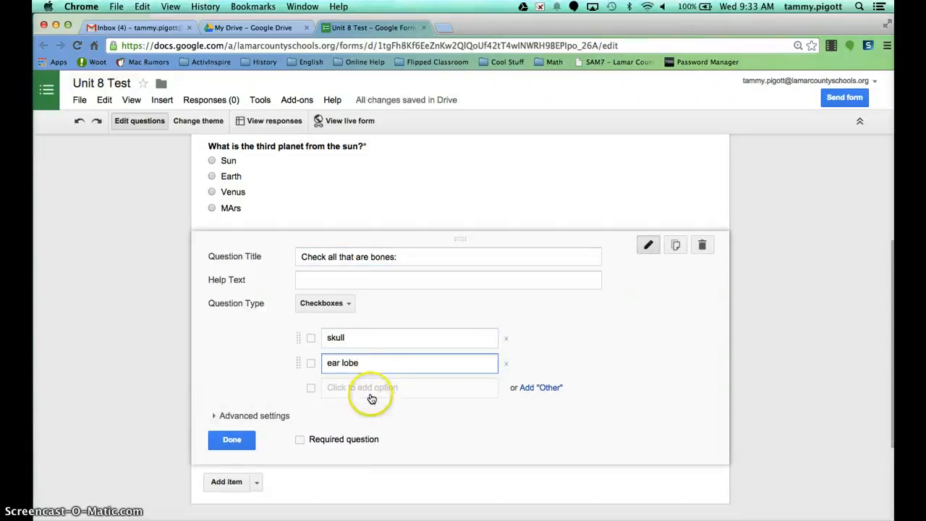
text(heart)
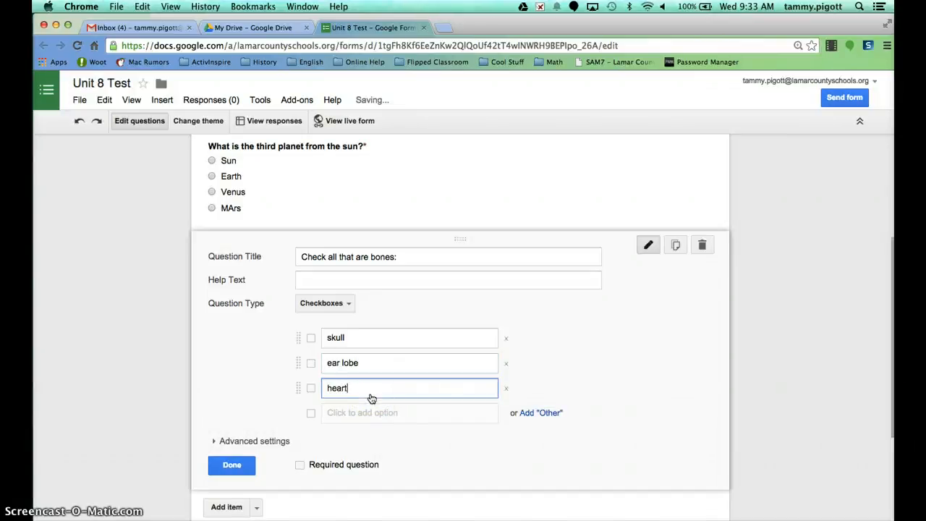
click(377, 413)
text(ribs)
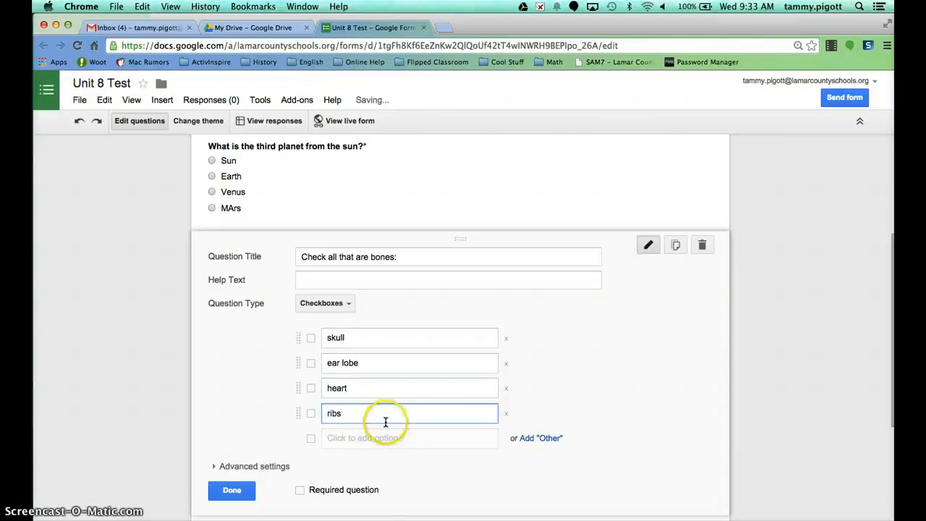
- Add the further options "tibia", "mandible" and "lungs" to the bones question
click(377, 438)
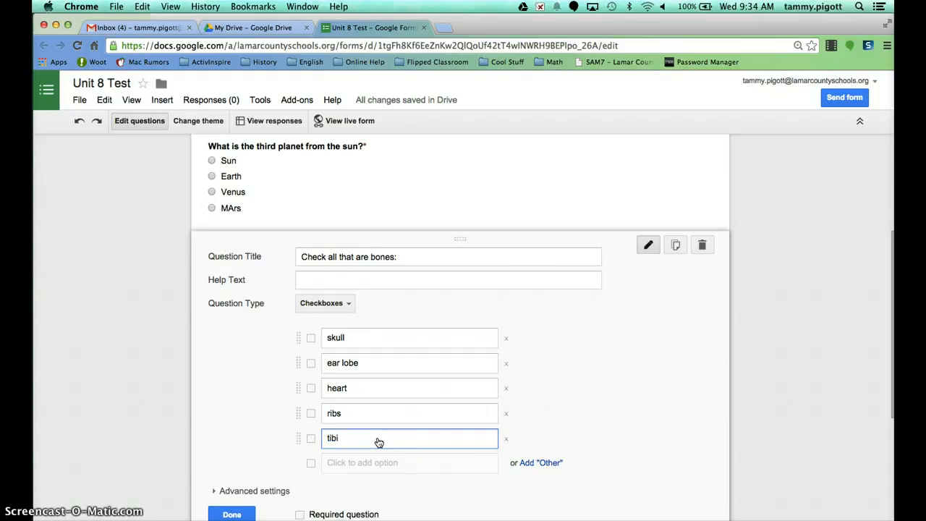
text(tibia)
click(395, 464)
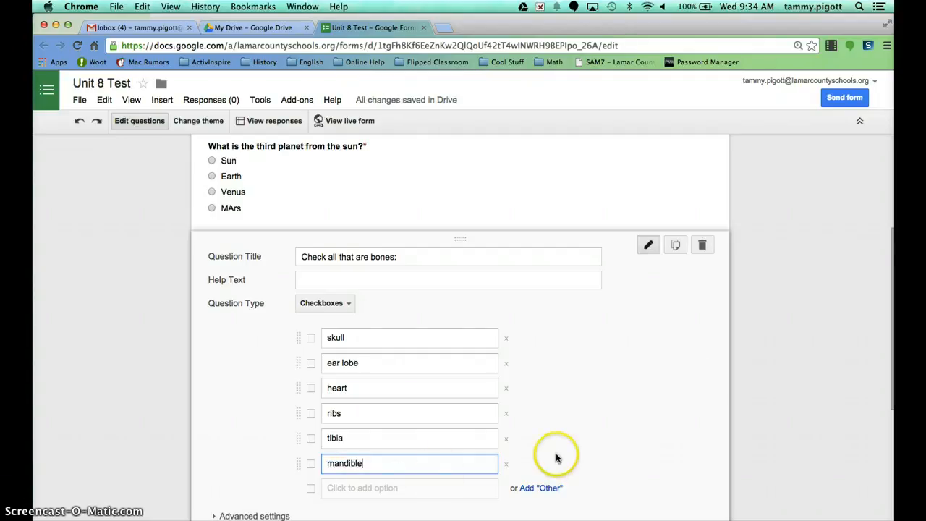
scroll(554, 463, down, 3)
text(mandible)
click(353, 397)
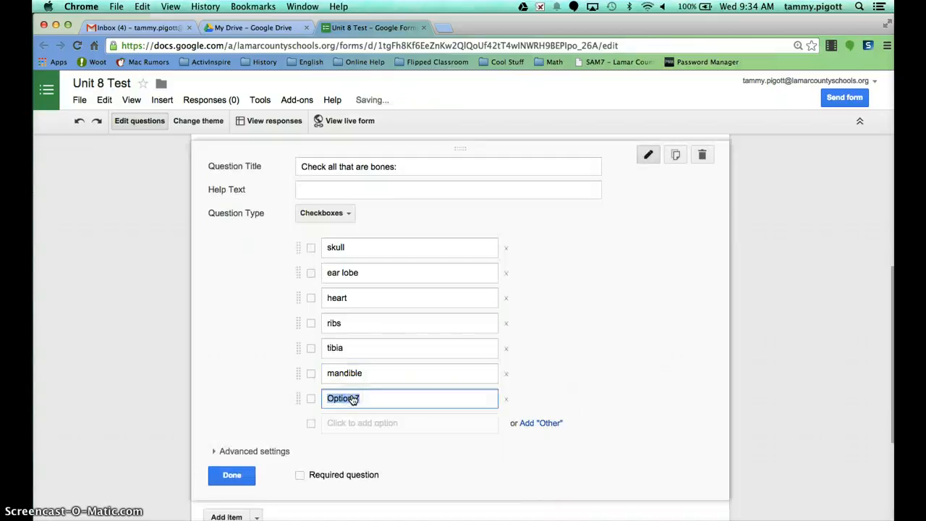
text(lungs)
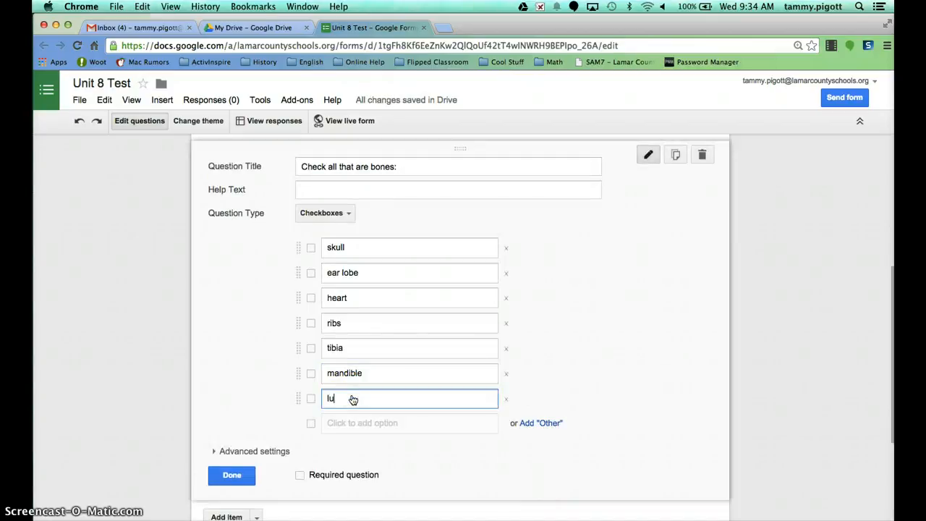
- Make the bones question required and finish editing it
click(300, 475)
click(232, 476)
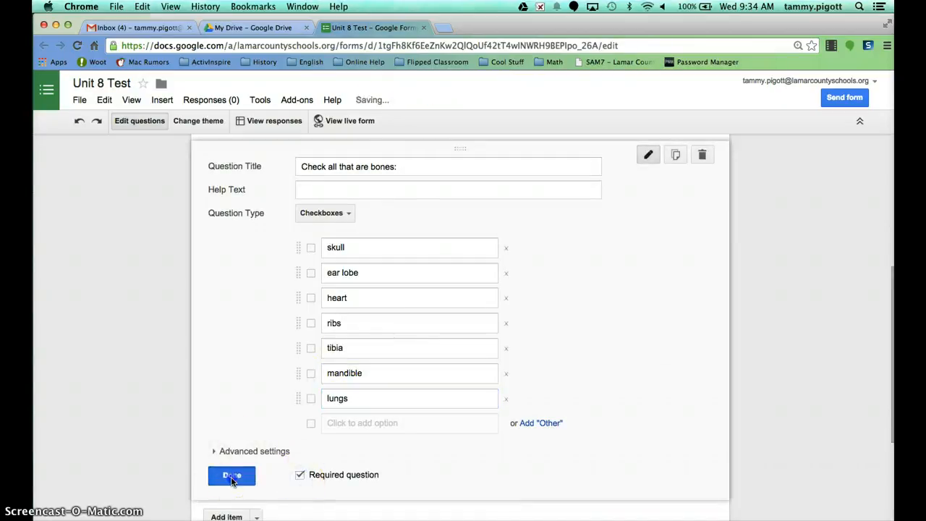
scroll(300, 335, up, 1)
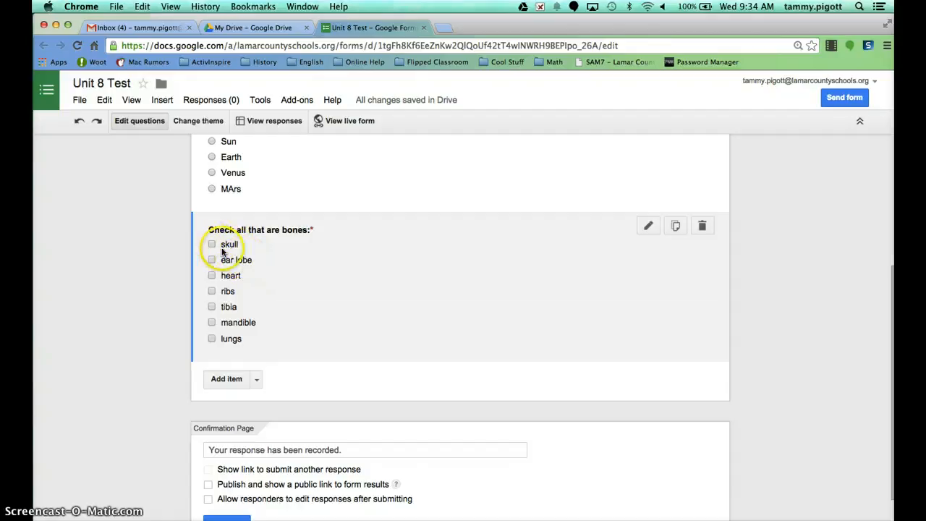
- Add a Choose from a list question below the bones question, titled "What is 2 + 2?"
click(233, 381)
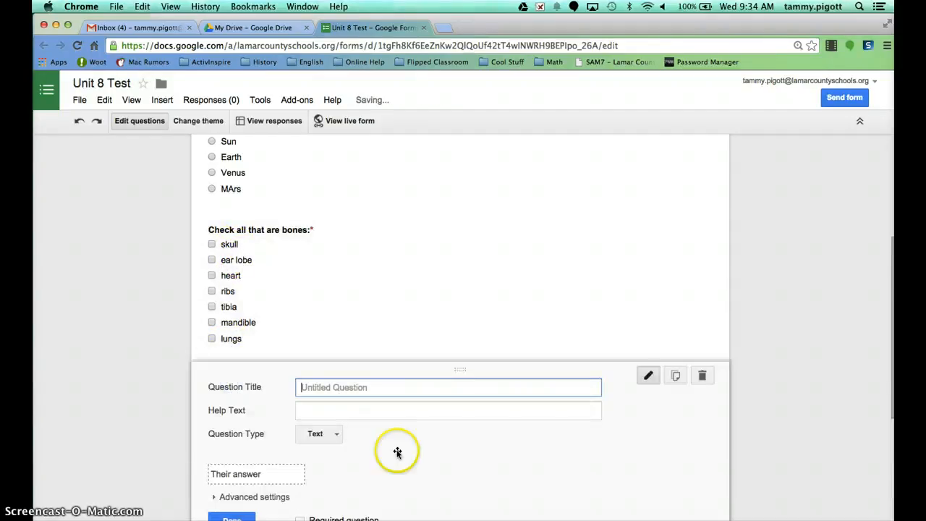
scroll(393, 451, down, 3)
click(322, 320)
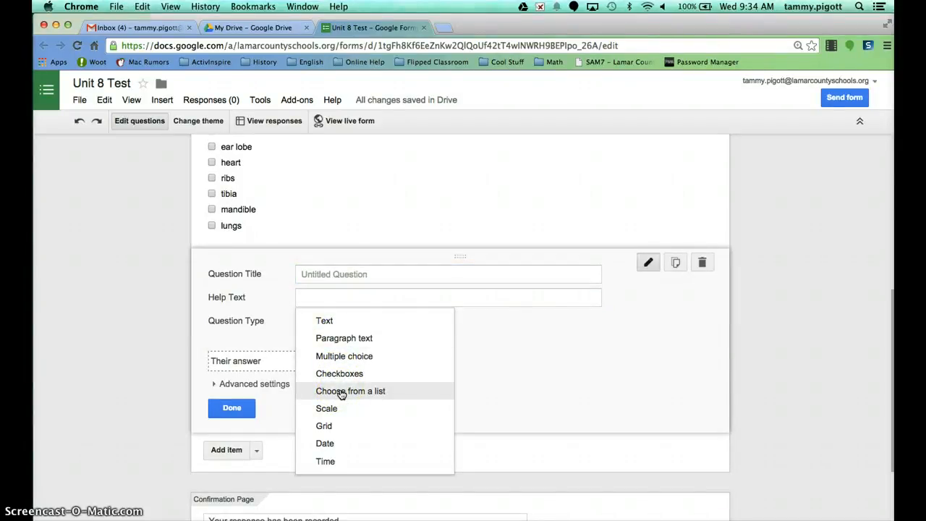
click(341, 391)
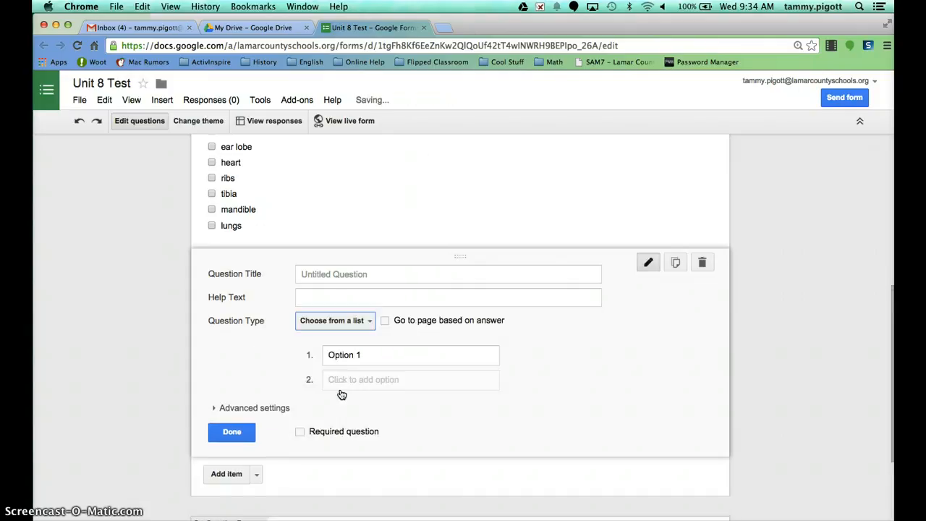
click(329, 275)
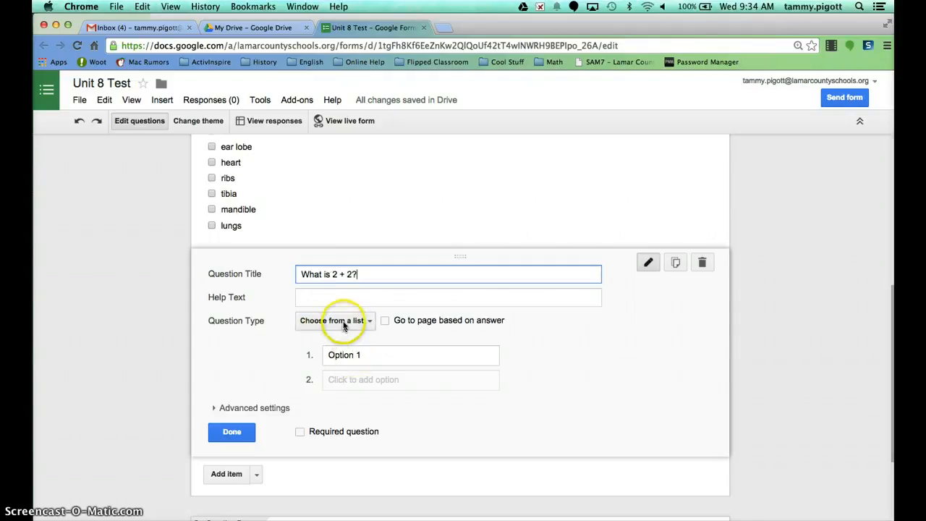
- Enter the numbers 1, 2, 3, 4, 5 and 6 as the list options of the 2 + 2 question
click(367, 355)
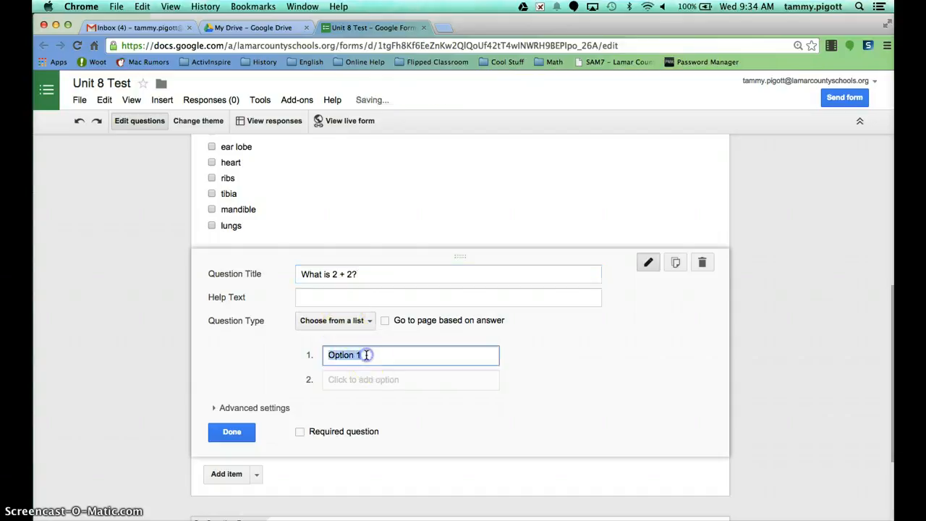
text(1)
click(356, 379)
text(2)
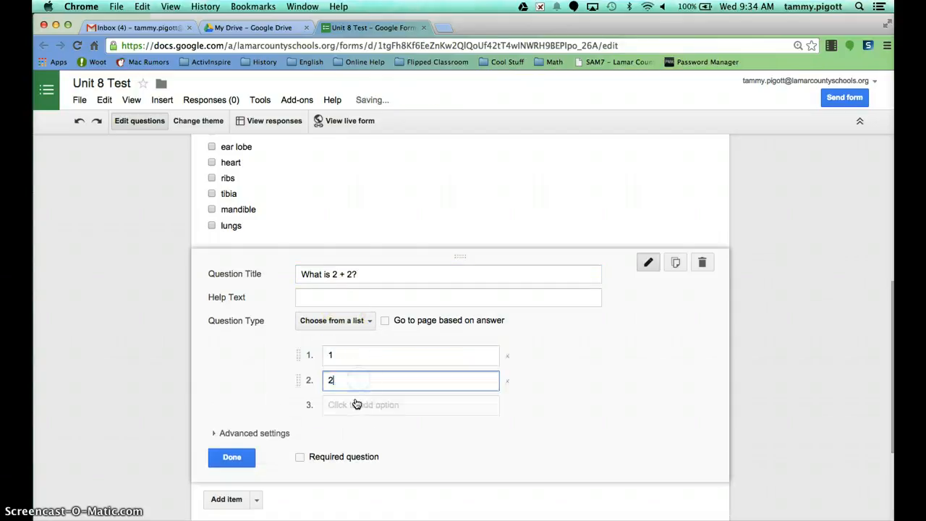
click(355, 404)
text(3)
click(356, 430)
text(4)
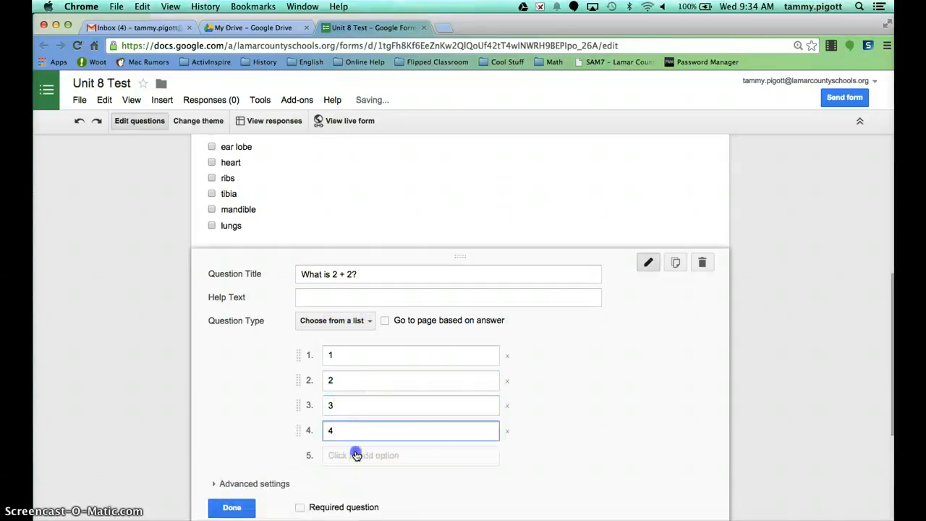
click(356, 455)
text(5)
click(362, 480)
text(6)
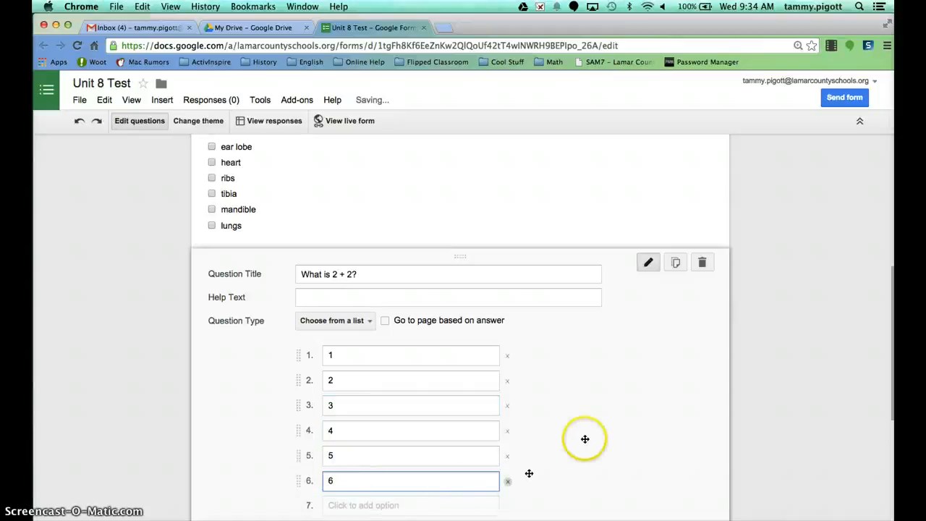
- Make the 2 + 2 question required and finish editing it
scroll(506, 420, down, 3)
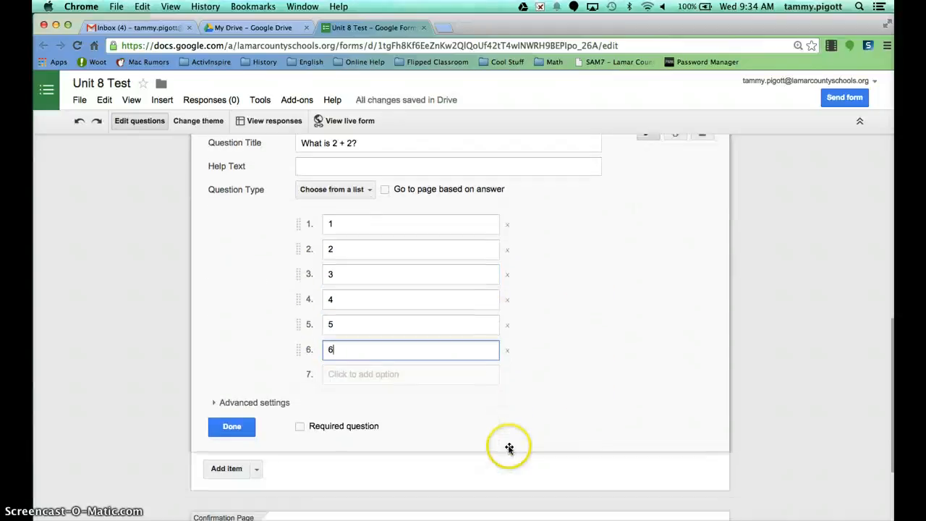
click(299, 425)
click(226, 428)
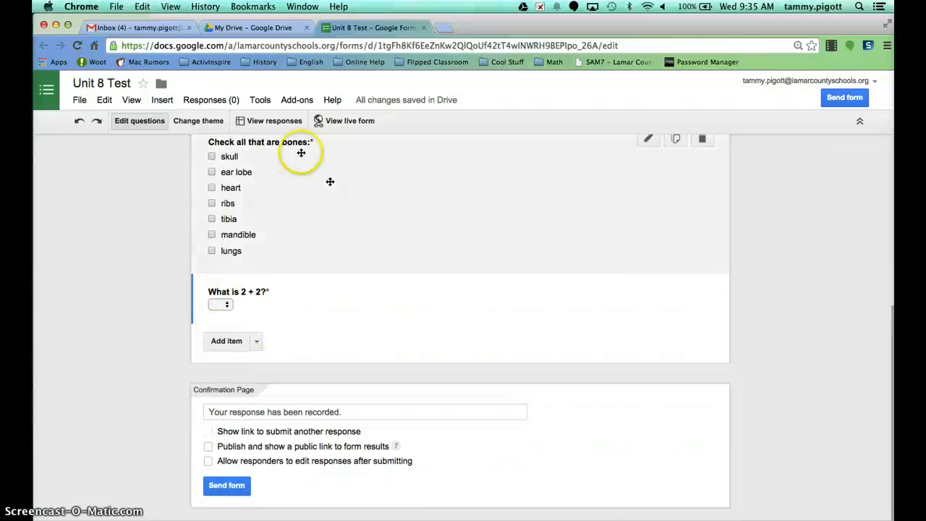
click(227, 308)
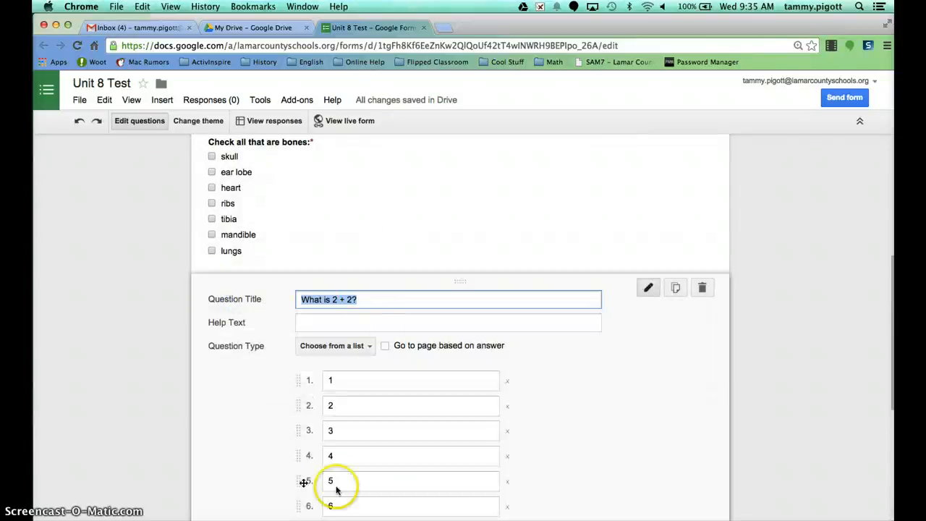
scroll(343, 444, down, 3)
click(234, 471)
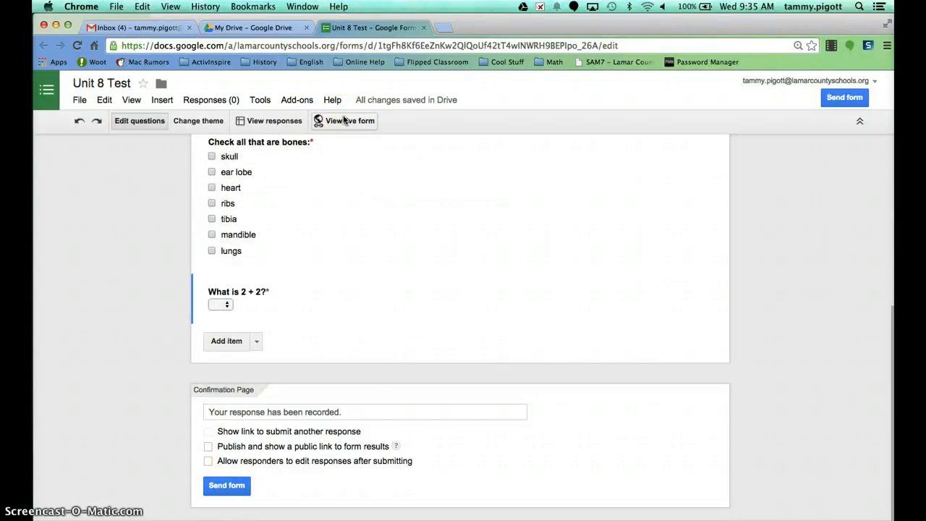
- Open the live form and examine how the questions and their answer options are ordered
click(343, 119)
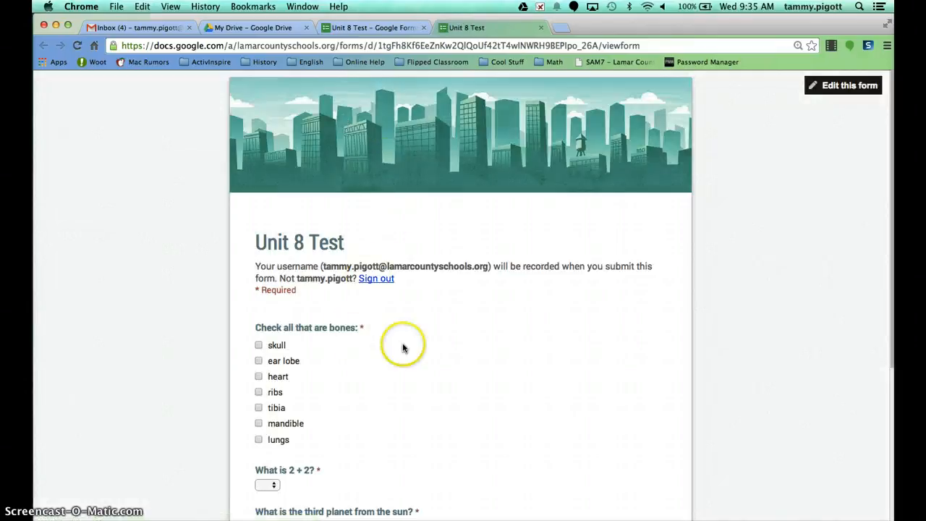
scroll(402, 346, down, 1)
scroll(403, 348, down, 3)
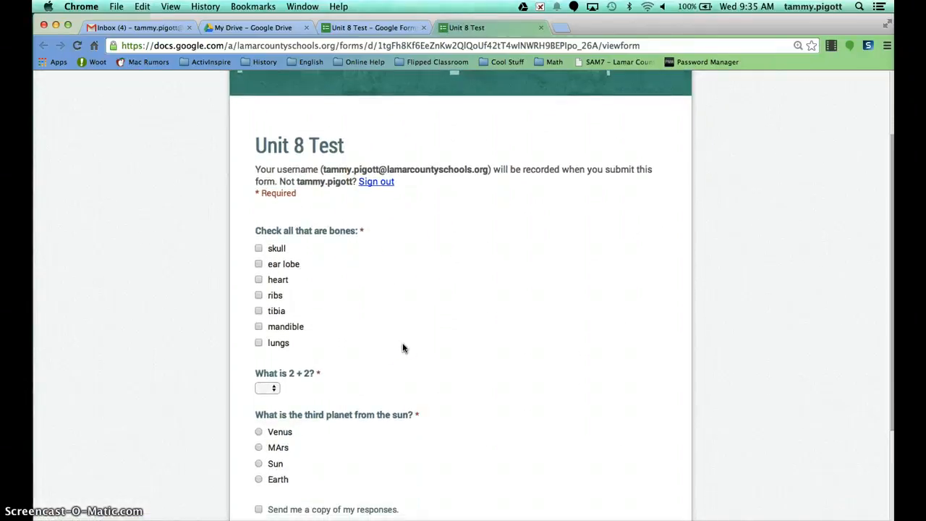
scroll(403, 349, down, 2)
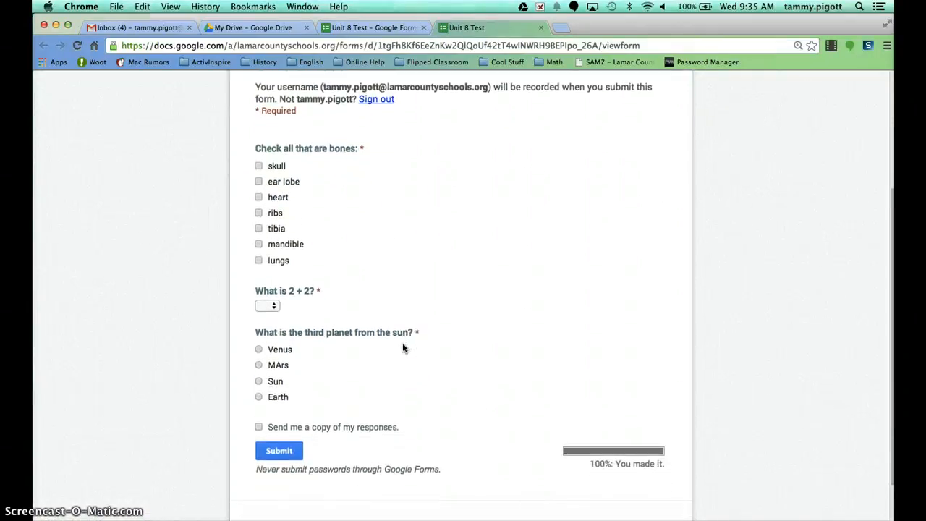
scroll(403, 348, up, 3)
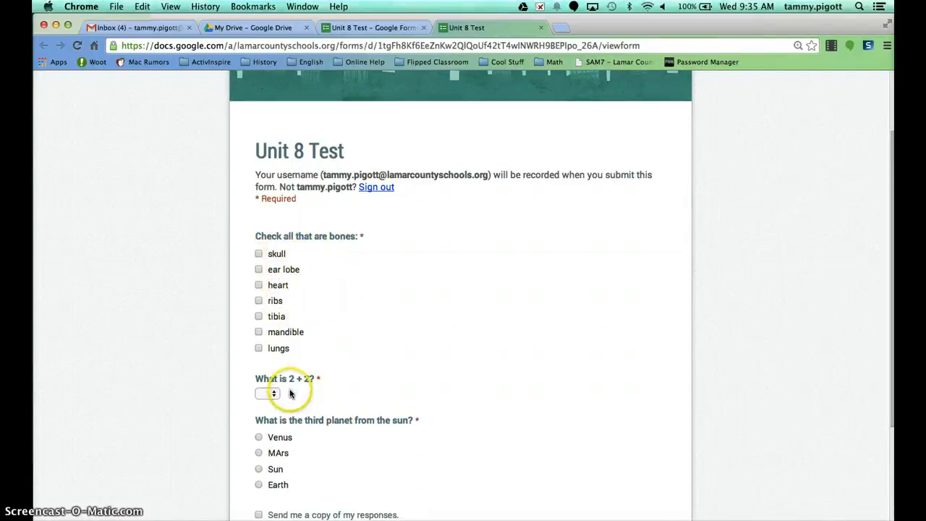
scroll(296, 459, down, 2)
scroll(294, 463, up, 2)
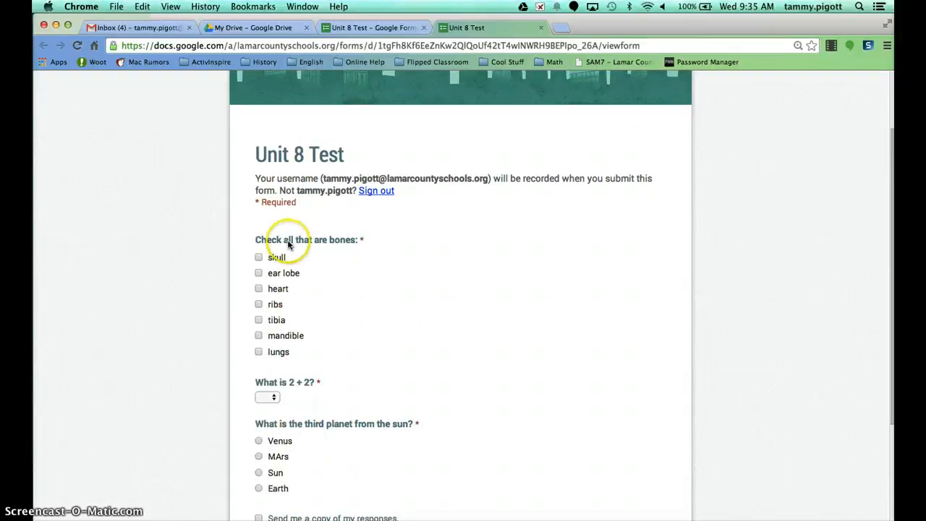
scroll(320, 397, down, 3)
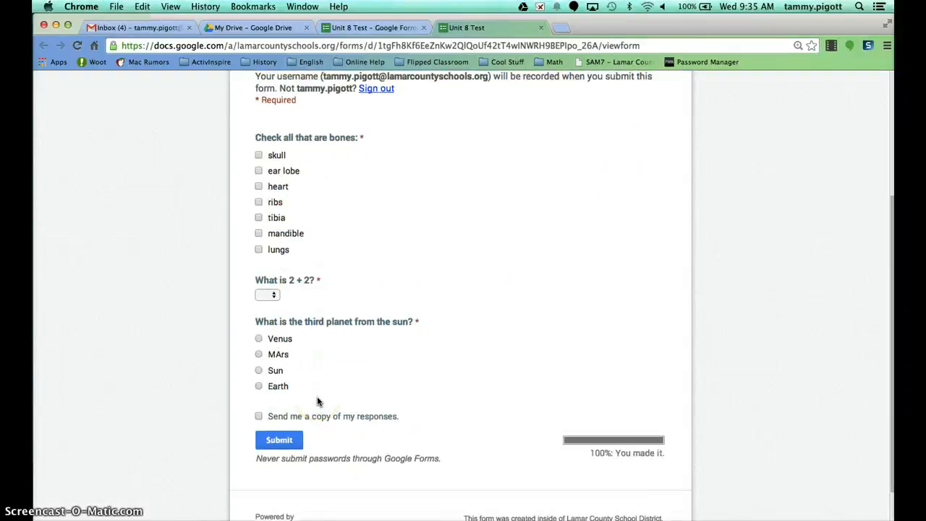
- Expand the answer list of the "What is 2 + 2?" question on the live form to inspect its choices
click(273, 297)
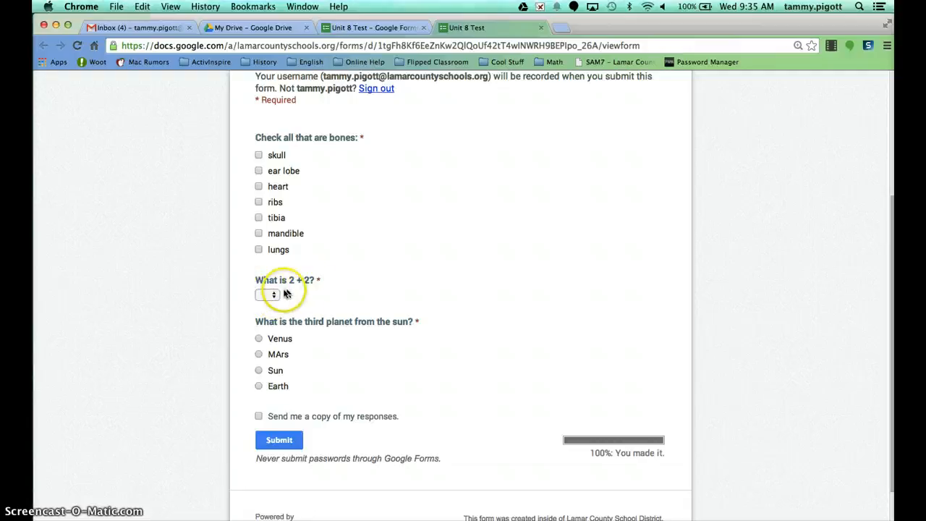
click(274, 299)
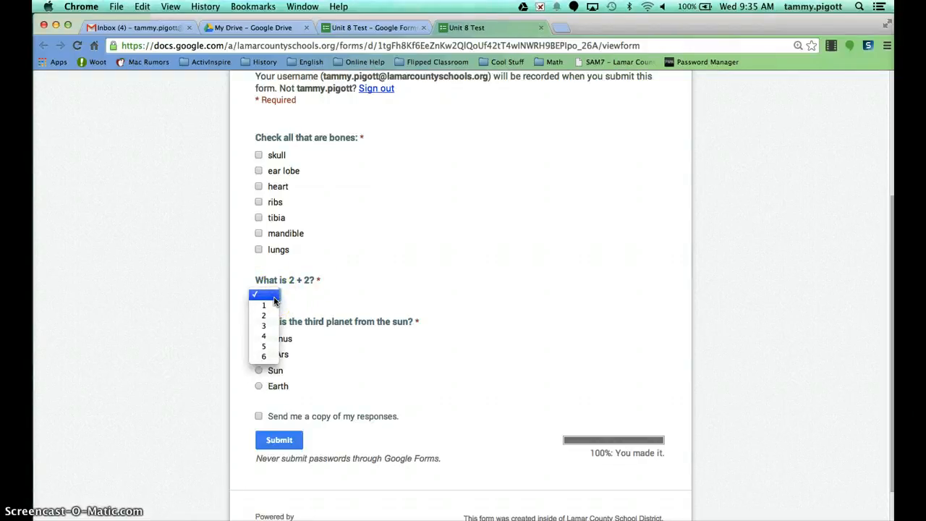
mouse_move(273, 301)
mouse_down()
mouse_move(257, 297)
mouse_move(267, 359)
mouse_move(280, 310)
mouse_move(258, 347)
mouse_move(268, 378)
mouse_move(284, 291)
mouse_up()
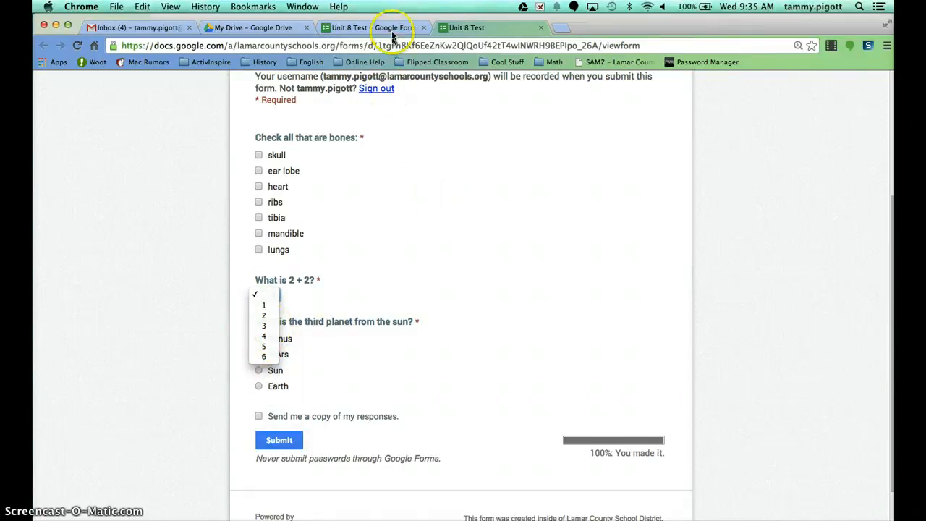
- Return to the form editor and reorder the questions: 2 + 2 first, third planet second, bones last
click(542, 31)
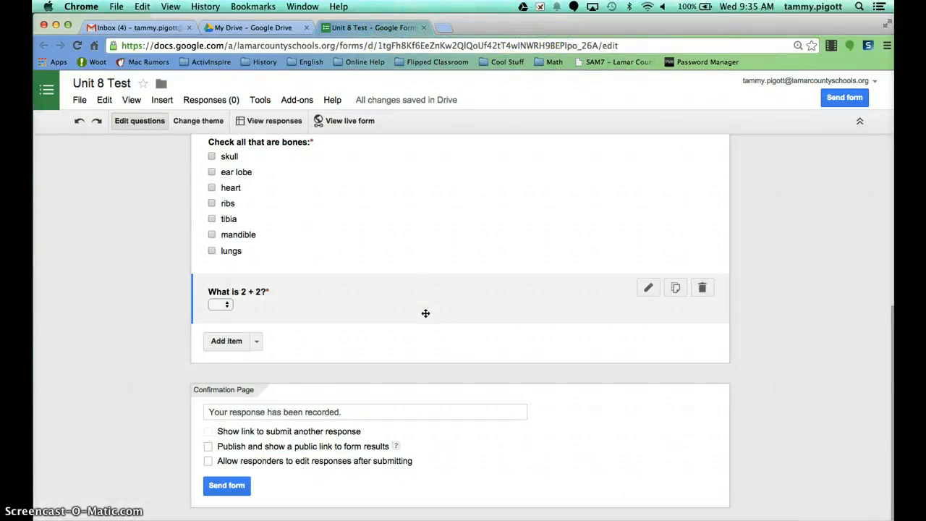
scroll(425, 313, up, 5)
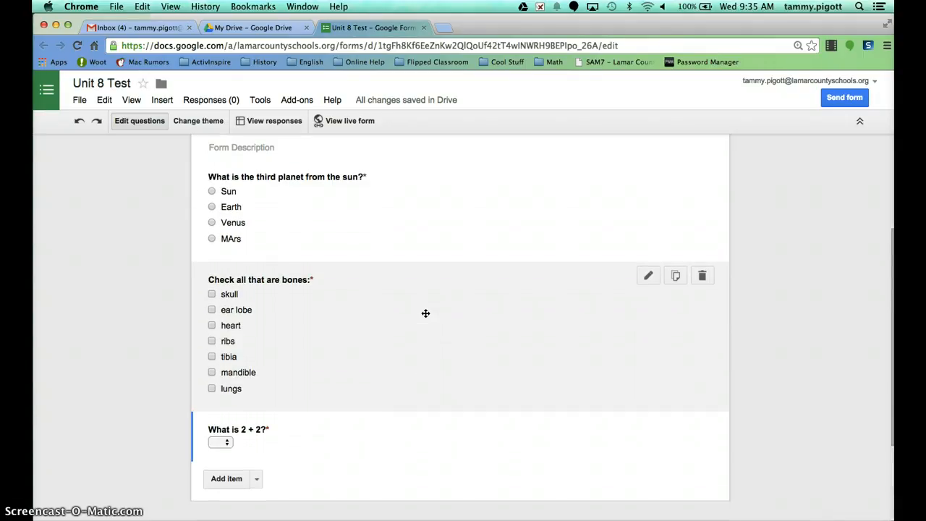
scroll(426, 314, down, 1)
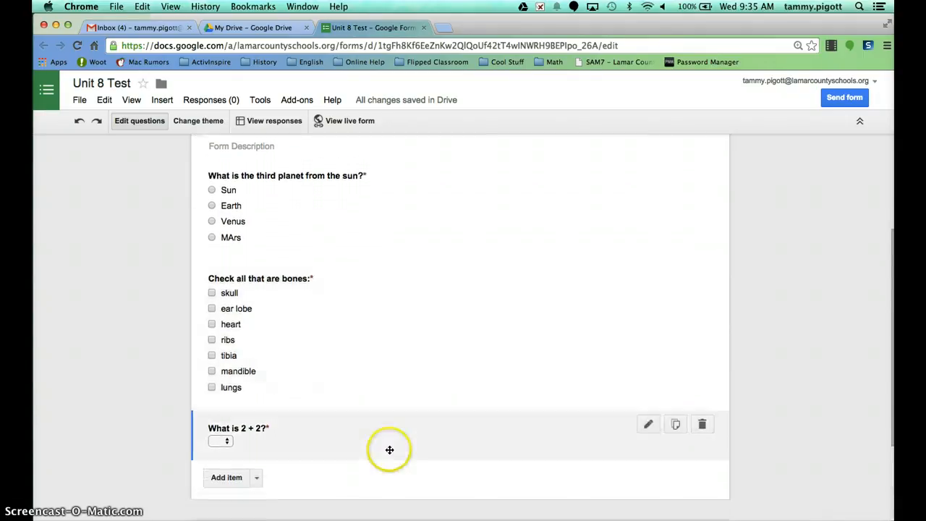
drag(389, 446, 385, 287)
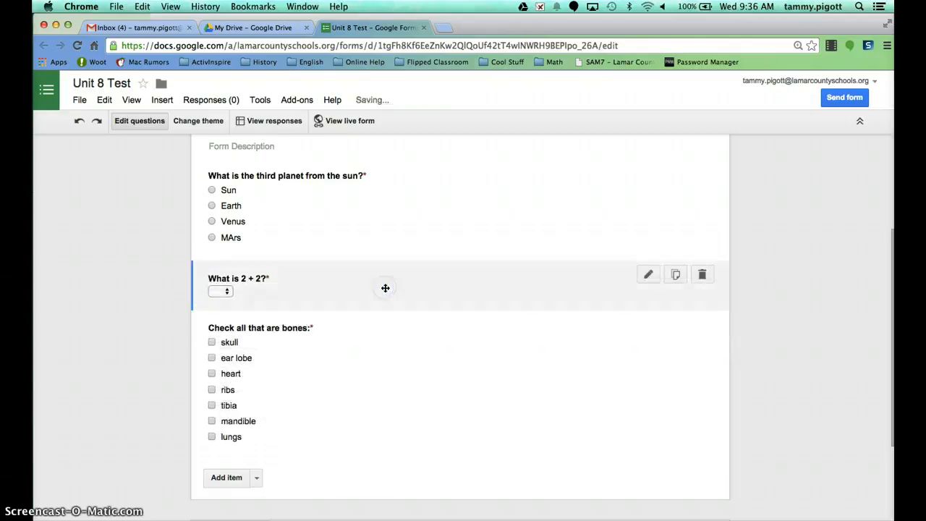
drag(351, 199, 377, 399)
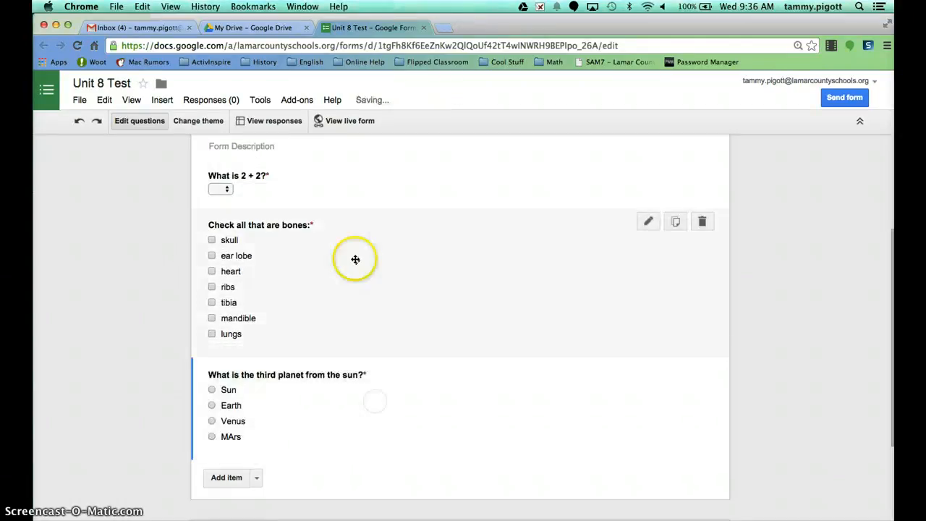
drag(354, 263, 352, 389)
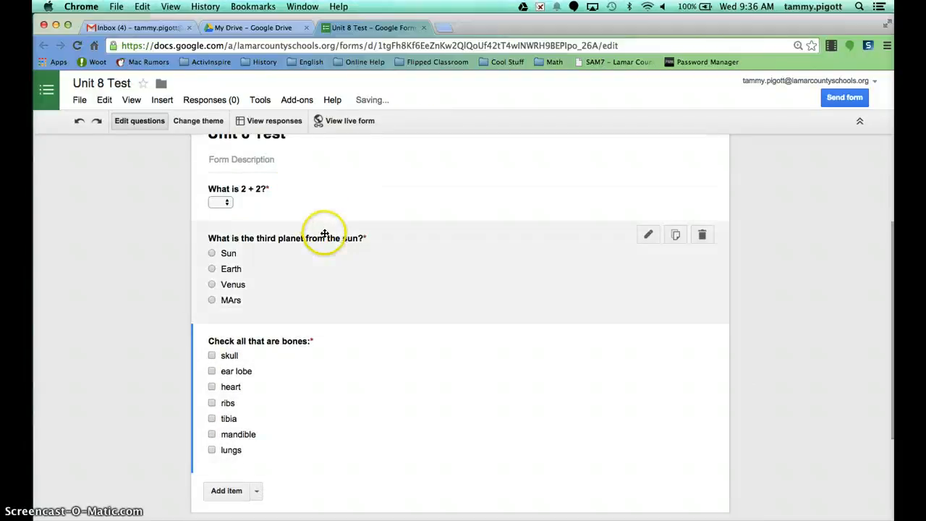
mouse_move(304, 194)
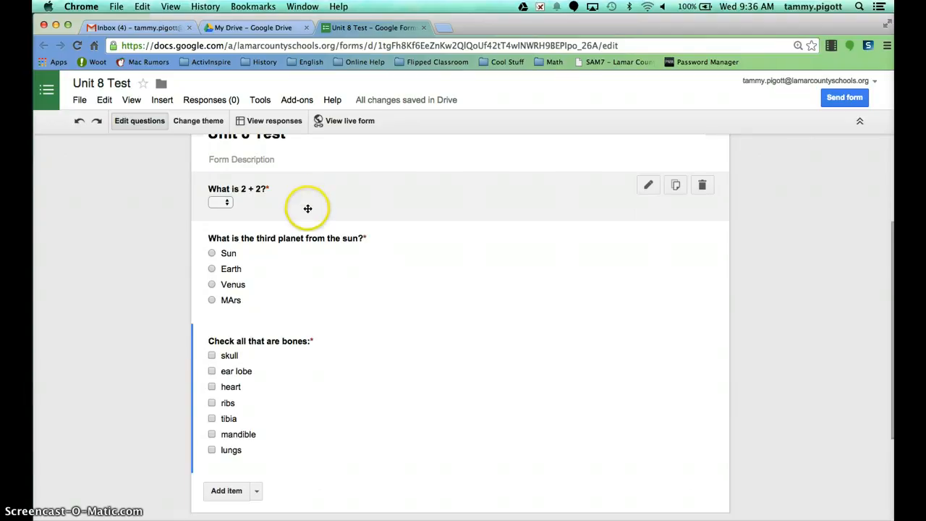
scroll(306, 202, up, 3)
scroll(357, 380, down, 4)
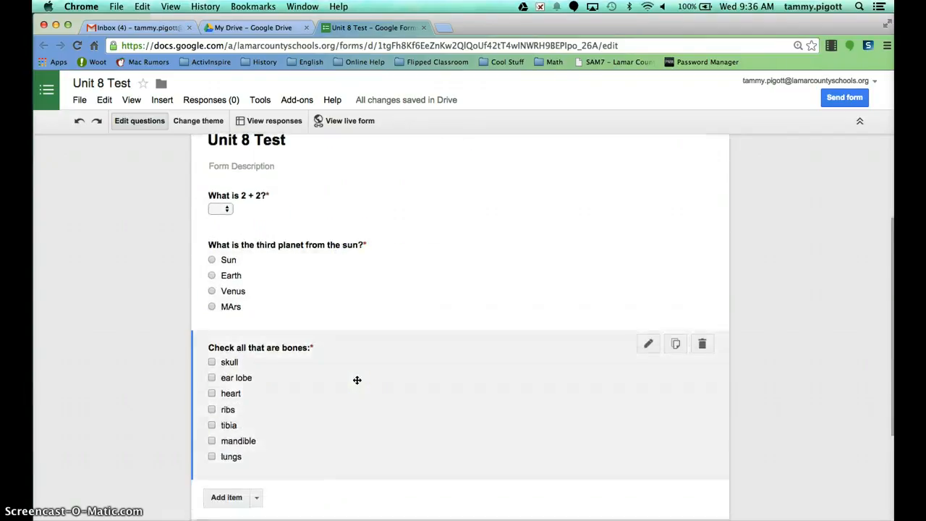
drag(348, 348, 297, 409)
- Add a multiple choice question titled "Look at the graph . . ." after the bones question
scroll(297, 408, down, 3)
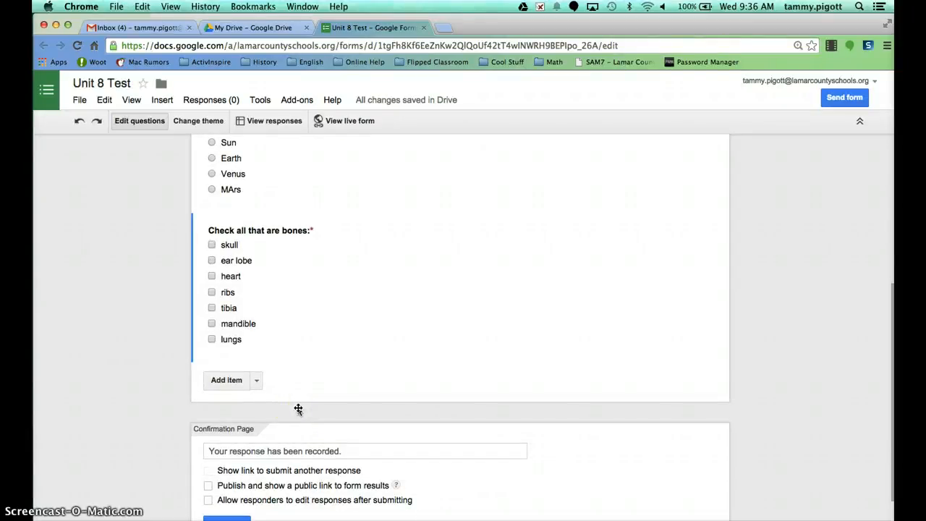
drag(298, 410, 236, 383)
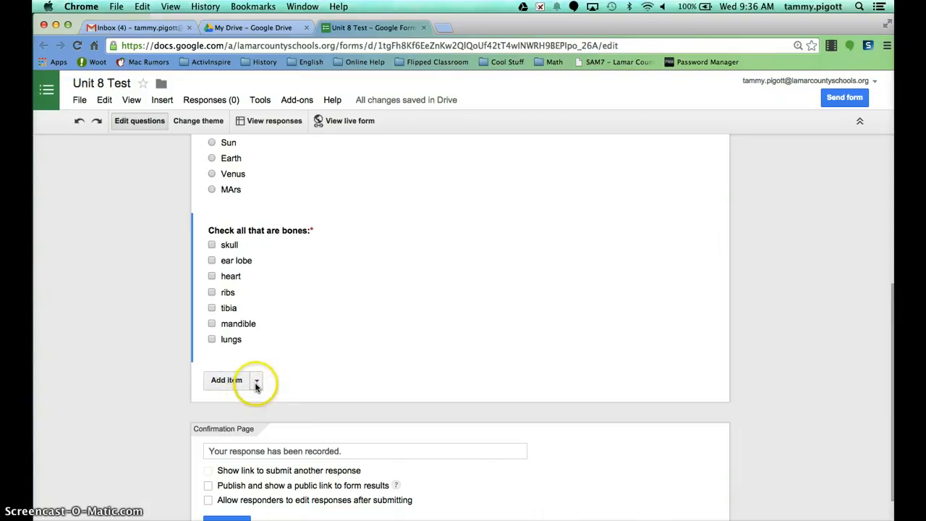
click(256, 381)
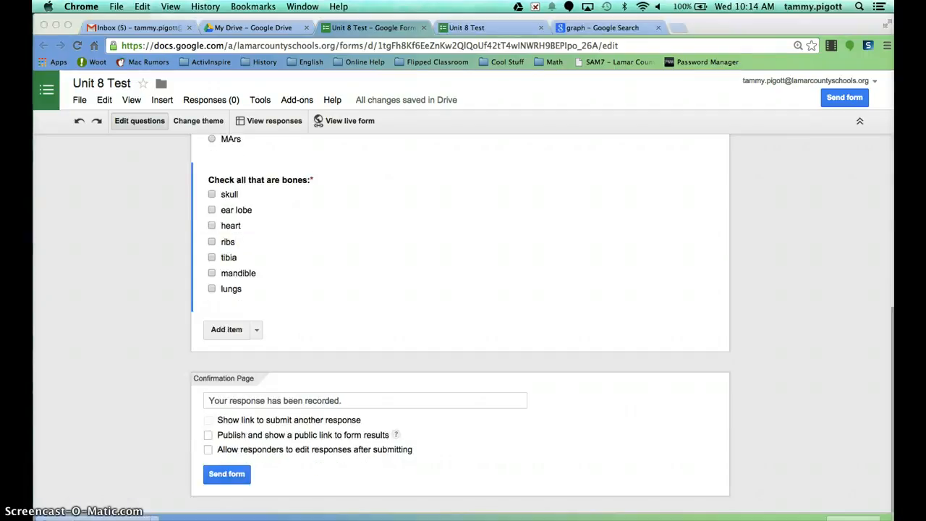
click(256, 331)
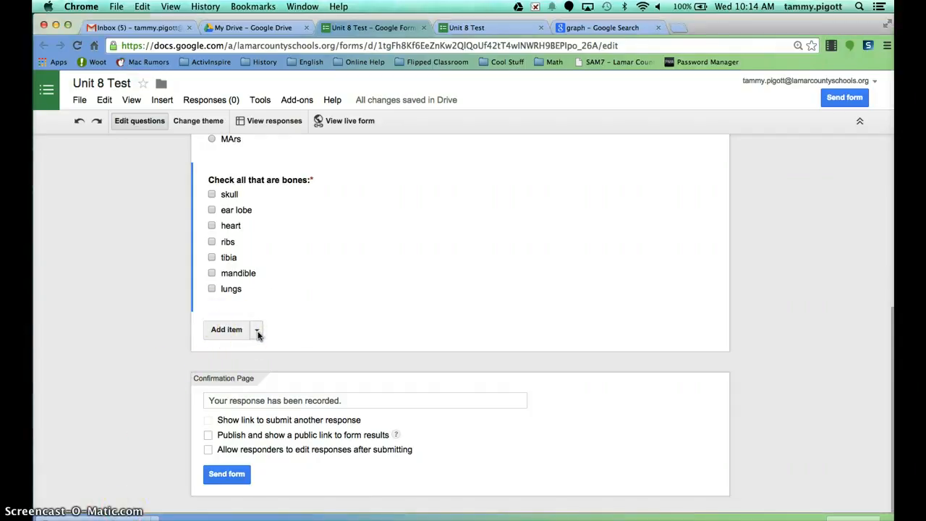
click(257, 332)
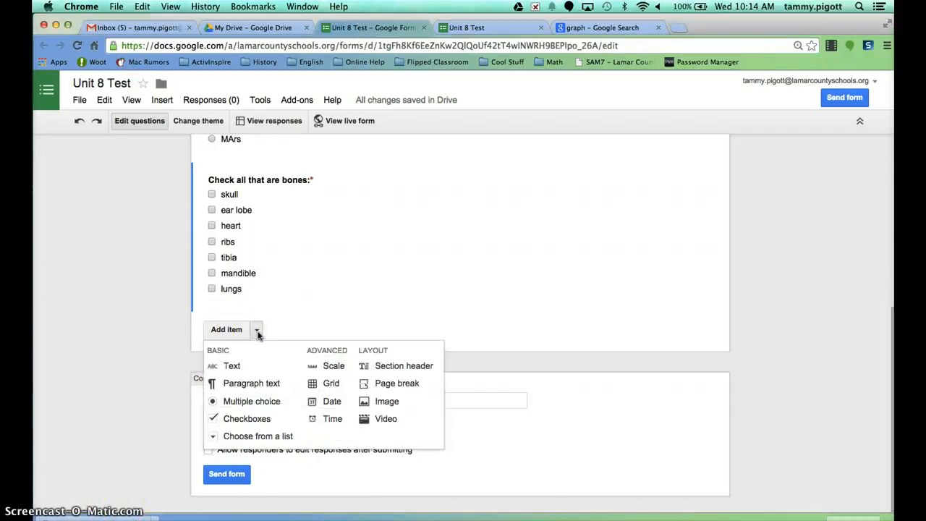
click(265, 403)
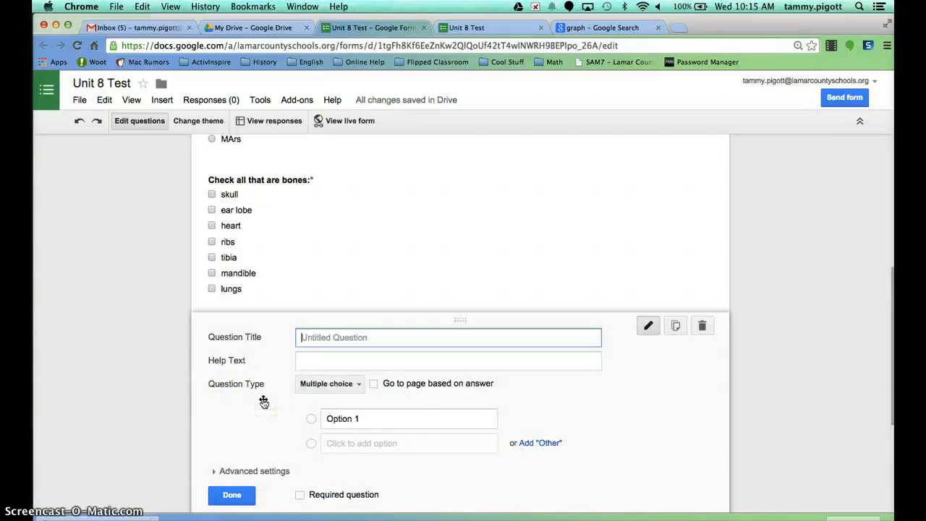
text(Look at the graph . . .)
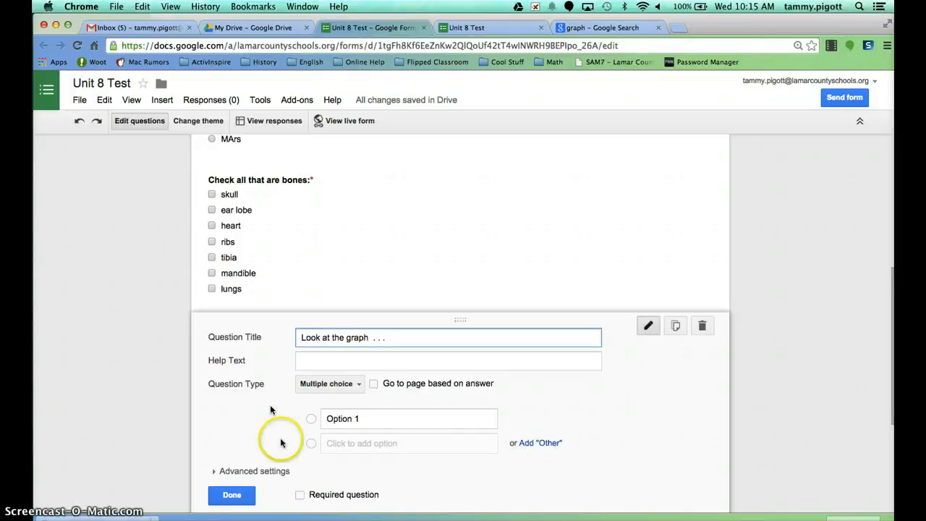
- Enter 22, 24 and 26 as the answer options of the graph question
click(358, 419)
text(22)
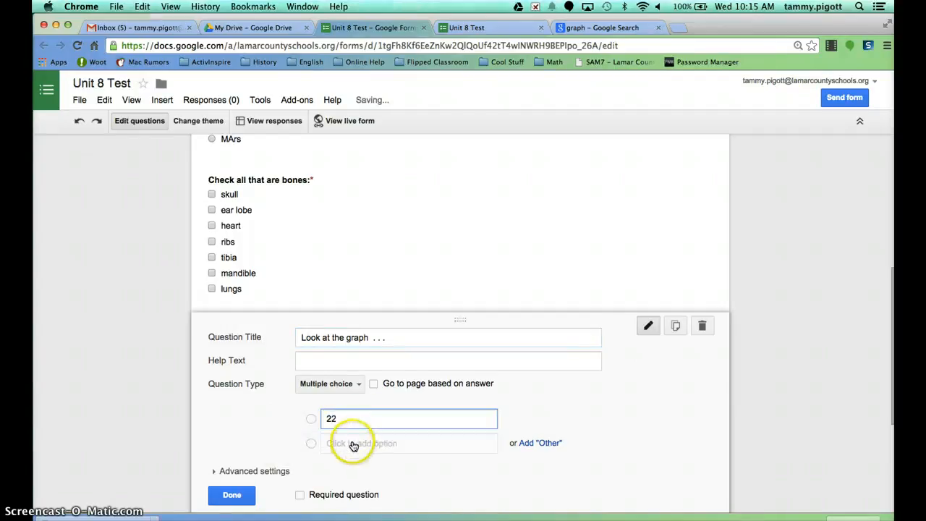
click(352, 443)
text(24)
click(351, 470)
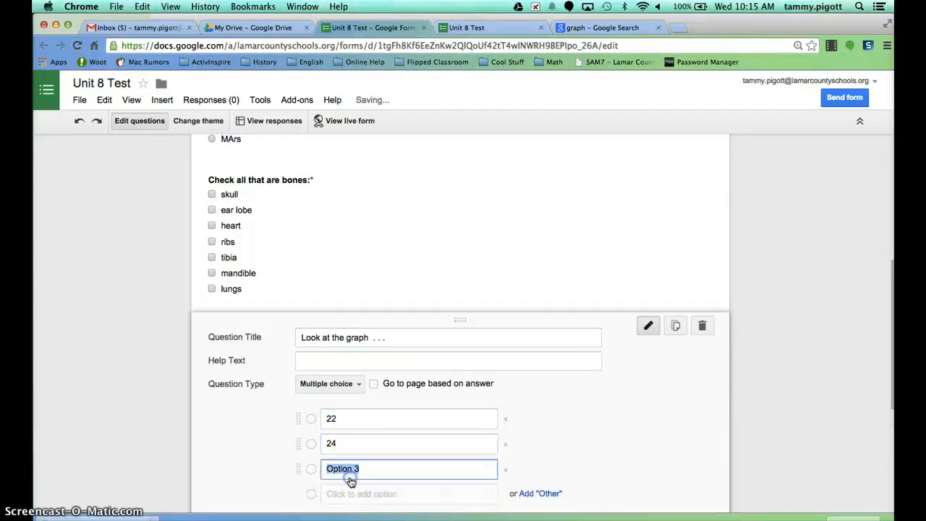
text(26)
- Make the graph question required and finish editing it
scroll(348, 478, down, 3)
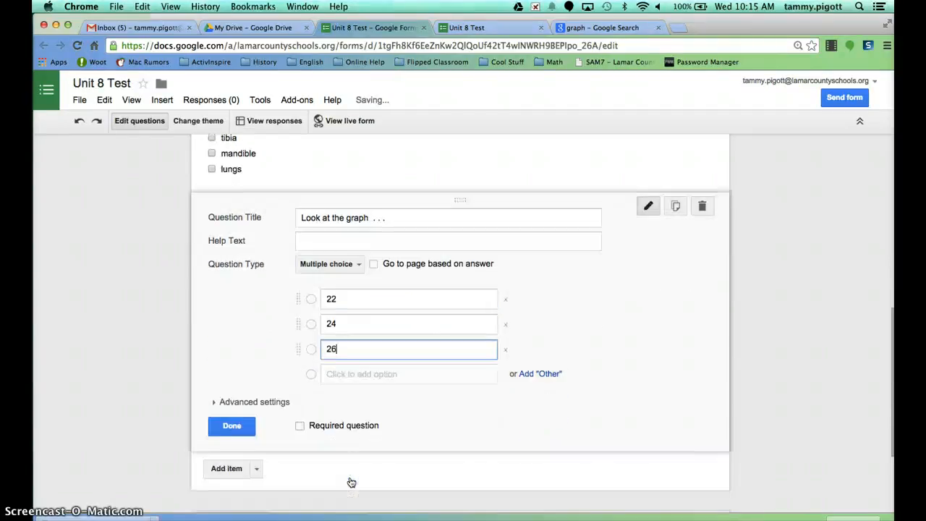
click(299, 423)
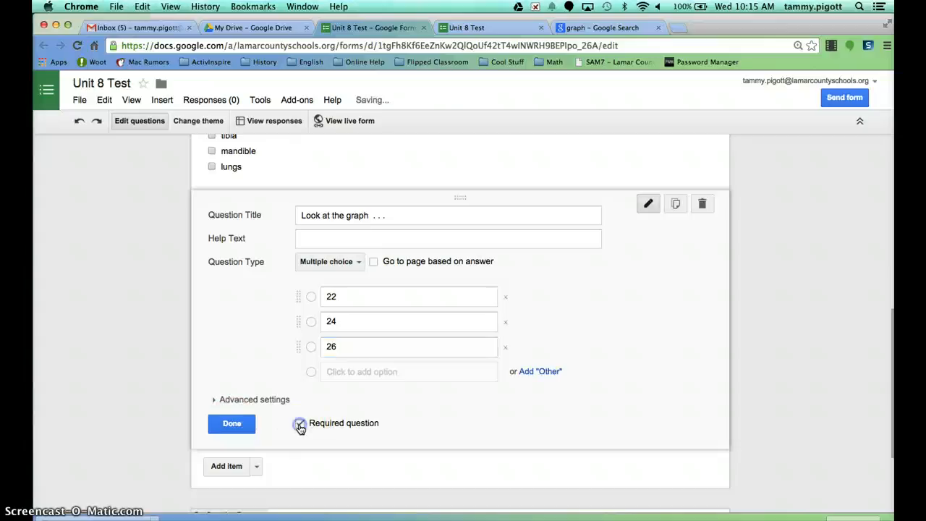
click(232, 423)
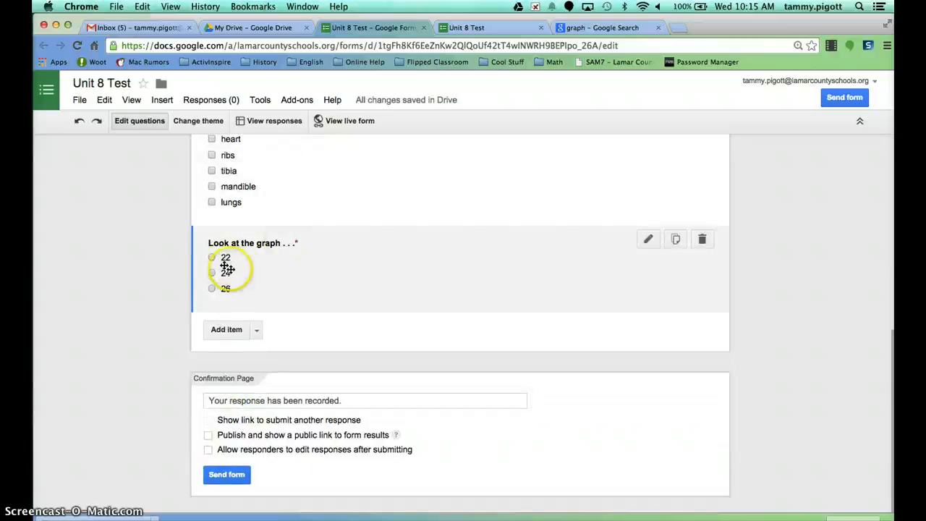
- Insert the image graph.jpeg from the Desktop below the graph question, leaving its title and hover text blank
click(257, 332)
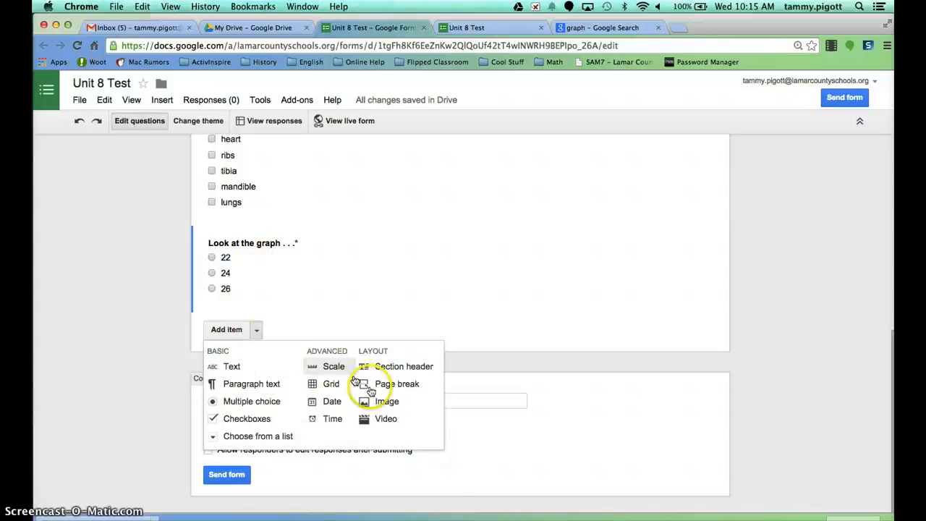
click(382, 404)
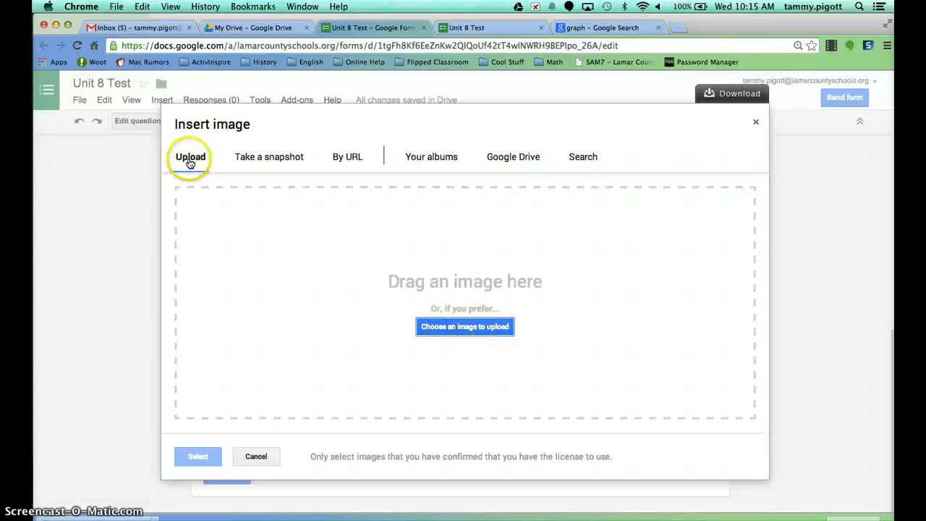
click(475, 329)
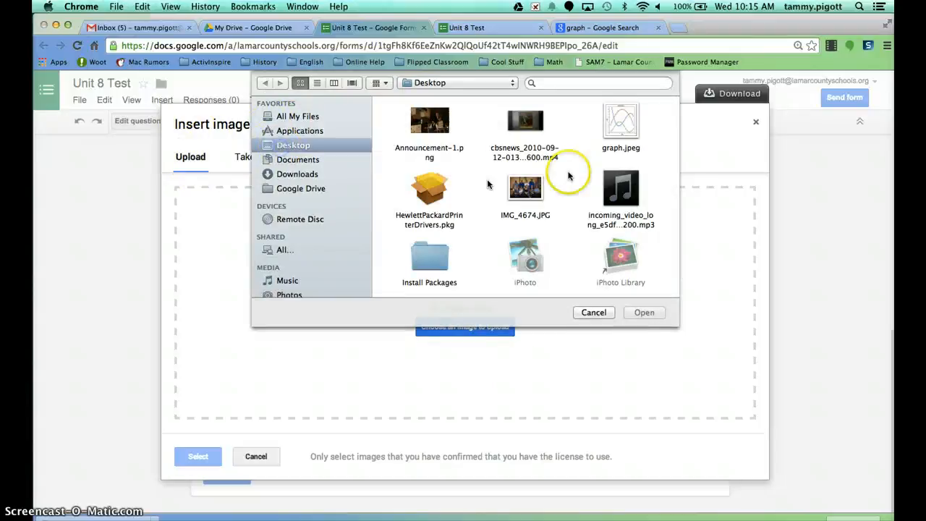
click(622, 129)
double_click(624, 131)
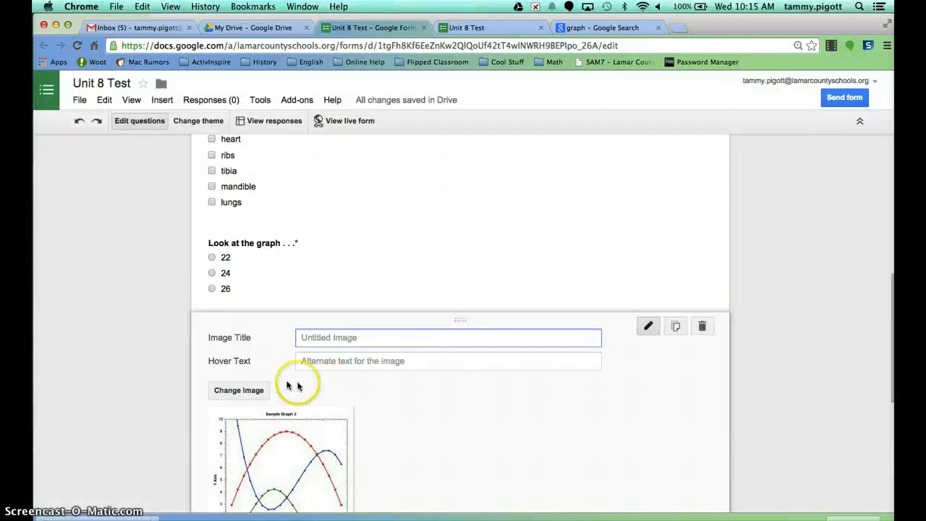
scroll(341, 457, down, 4)
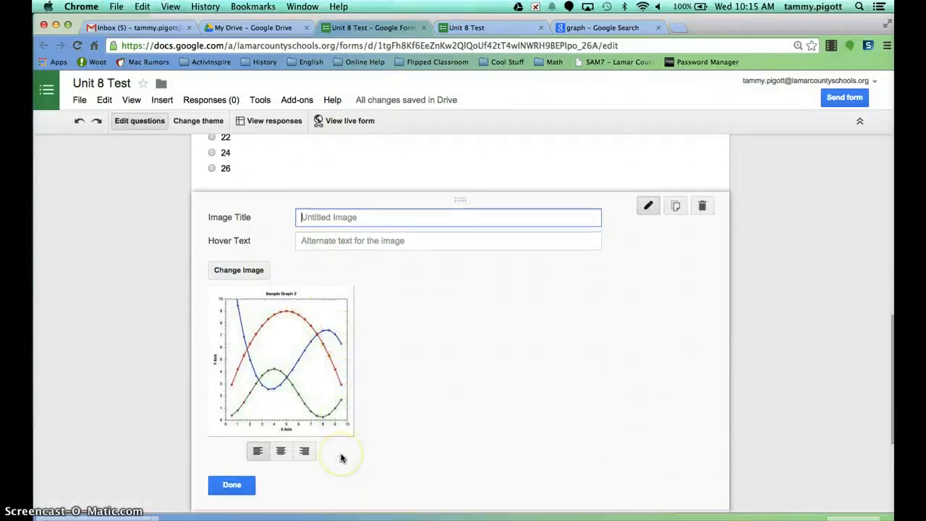
click(235, 478)
click(396, 405)
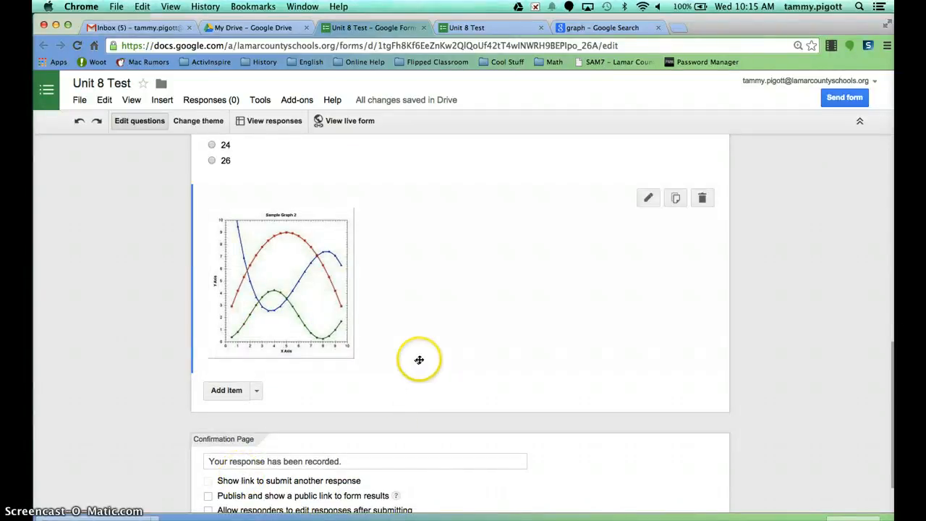
- Open the live form and check where the graph image appears relative to its question
scroll(420, 358, up, 3)
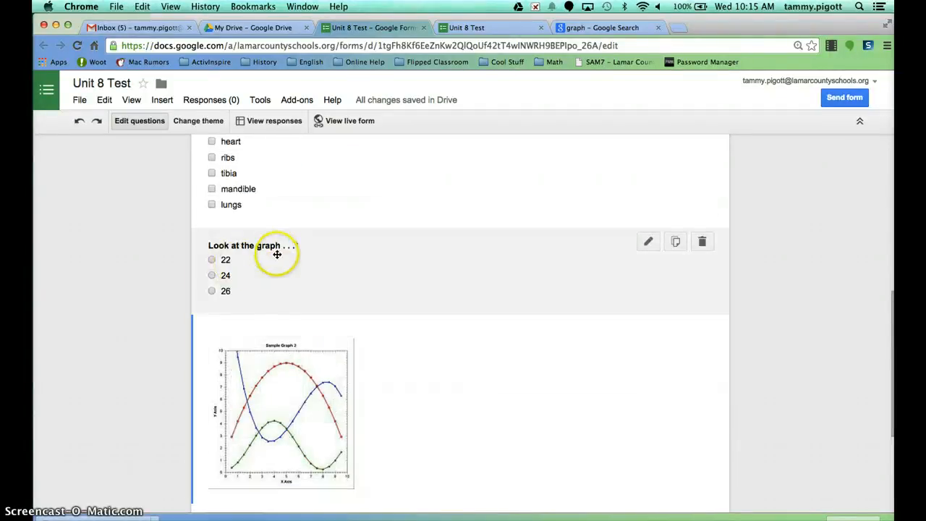
drag(276, 386, 294, 402)
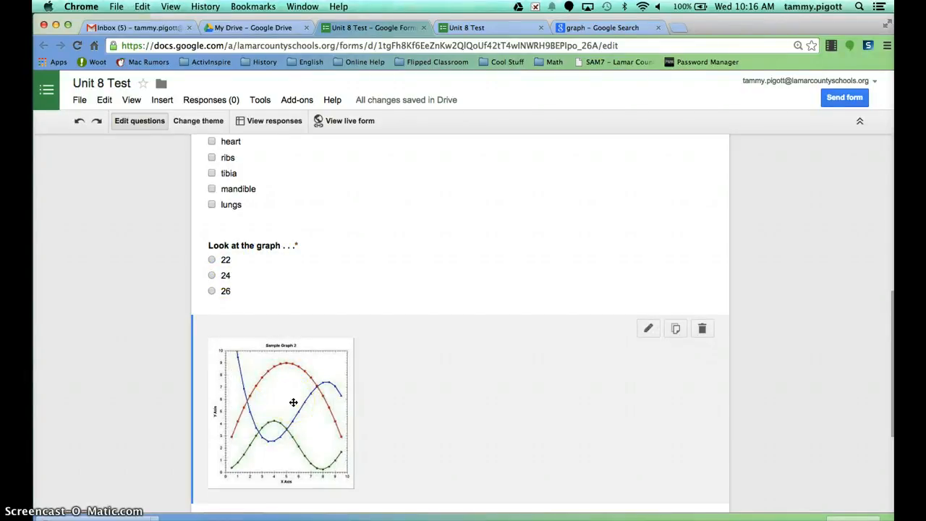
click(408, 368)
scroll(436, 359, up, 15)
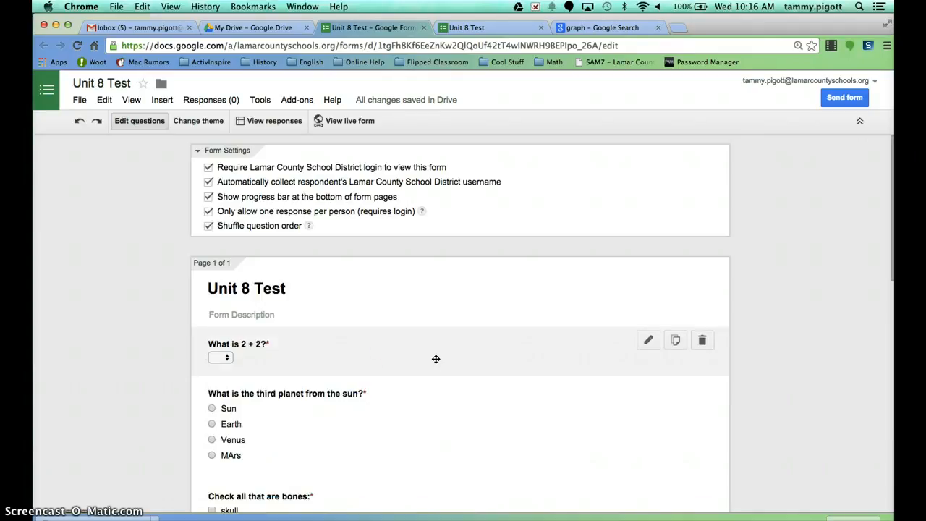
click(336, 120)
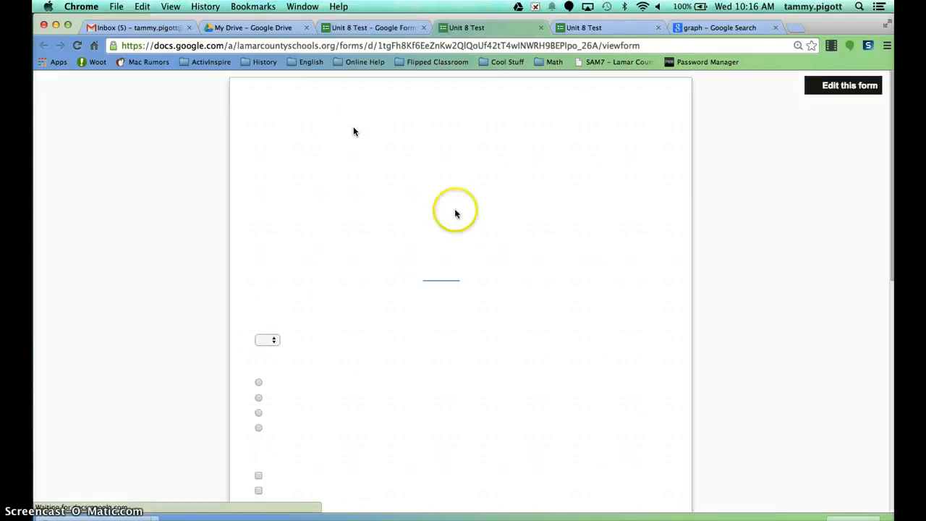
scroll(471, 343, down, 3)
scroll(470, 344, down, 15)
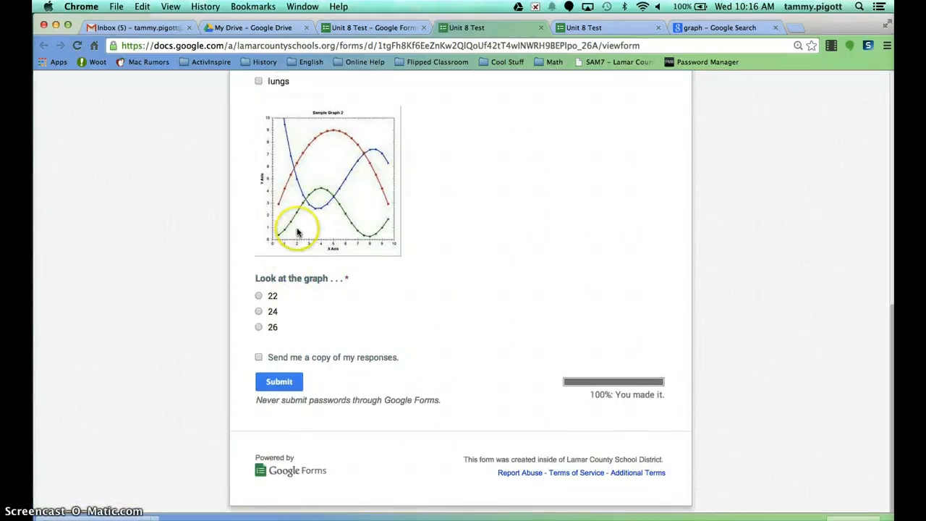
- Close the live form and reopen it to compare how the graph image and its question are shuffled
click(541, 29)
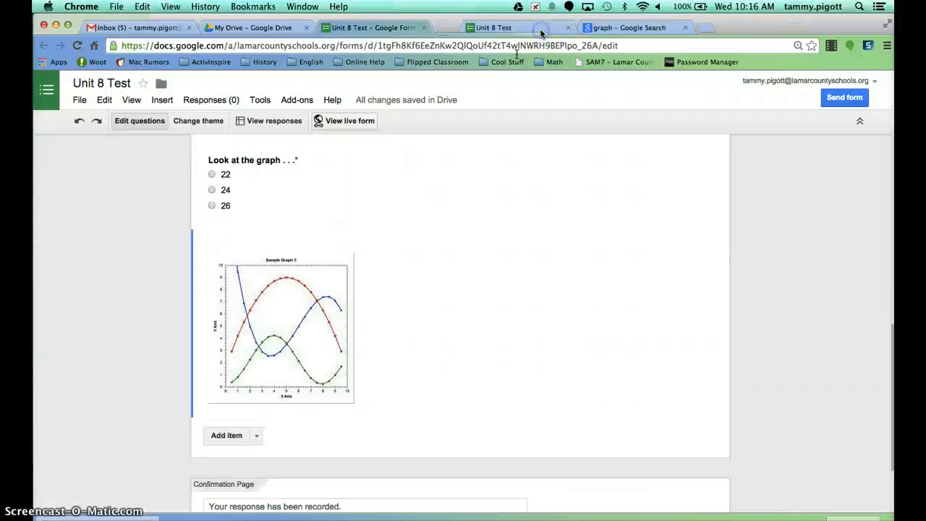
click(359, 124)
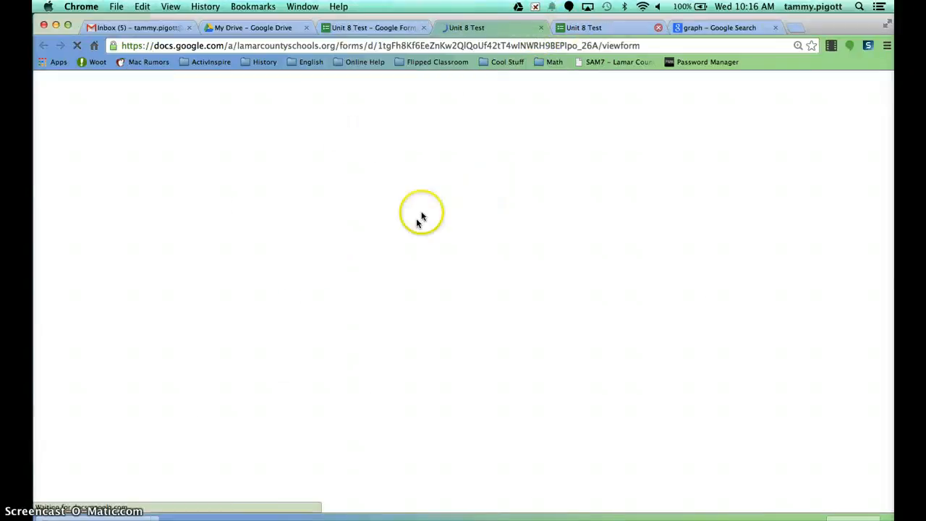
scroll(407, 339, down, 5)
scroll(408, 342, down, 5)
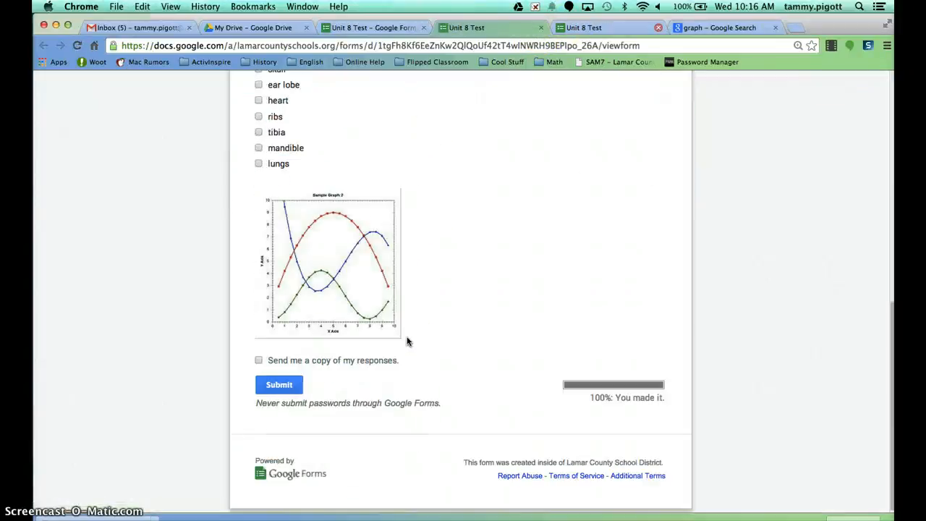
scroll(408, 342, up, 3)
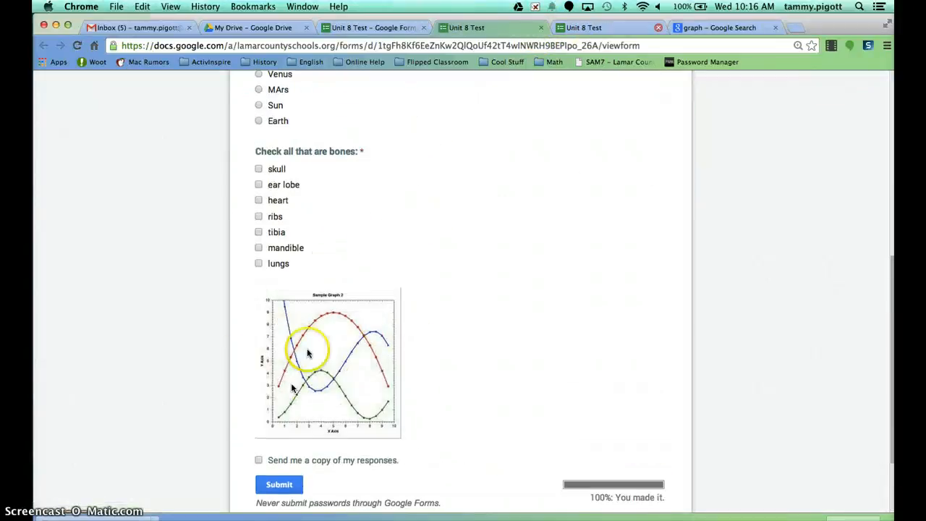
- Compare where the graph question and its image appear in the live form, and close that copy of the form
scroll(294, 359, up, 4)
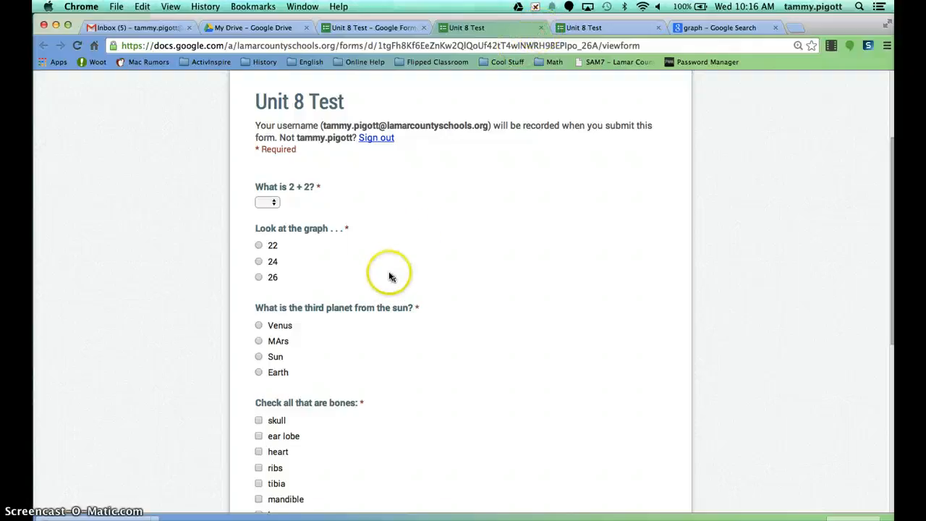
scroll(427, 369, down, 5)
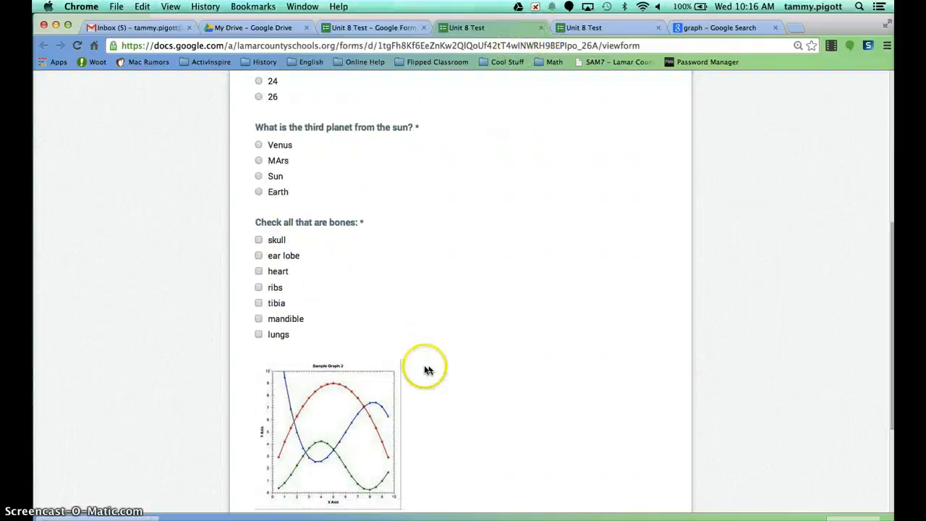
scroll(333, 347, up, 5)
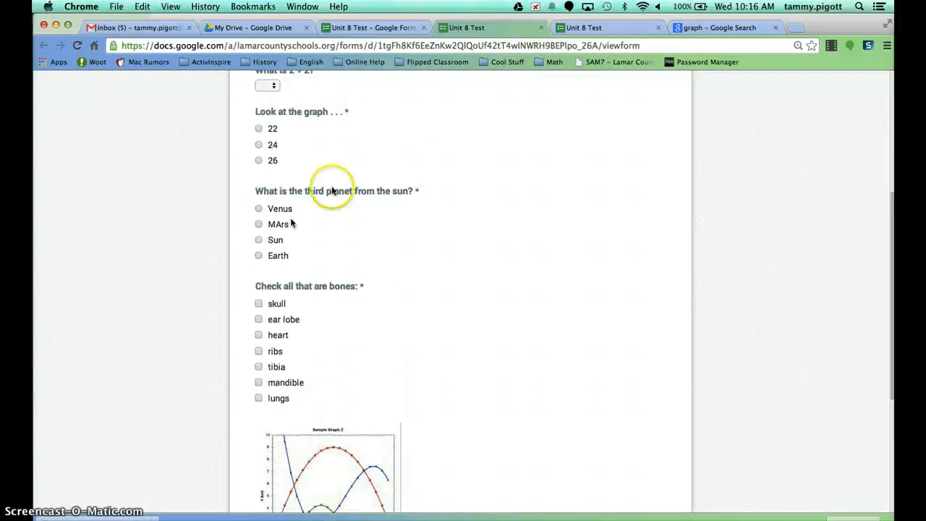
click(542, 28)
click(542, 28)
- Review the Shuffle question order setting, the graph image below its question, and the Confirmation Page options in the form editor
scroll(364, 264, up, 10)
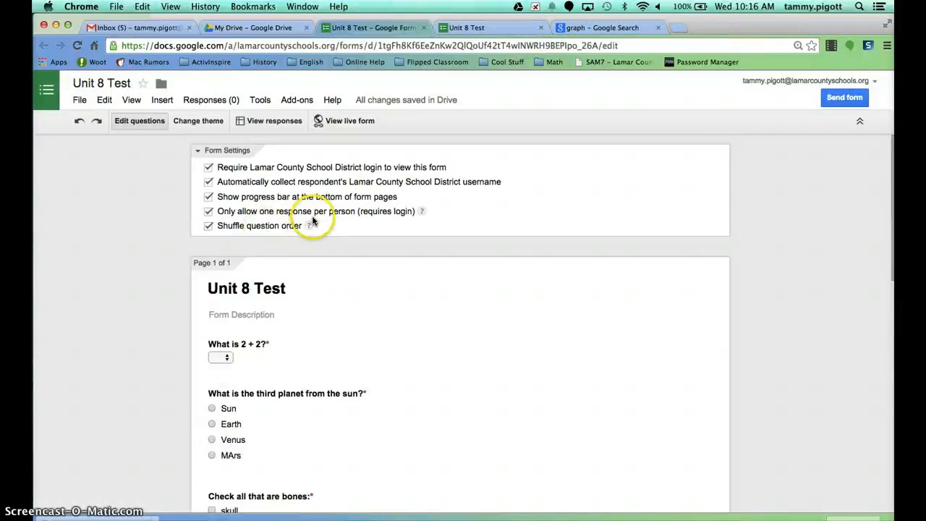
mouse_move(312, 228)
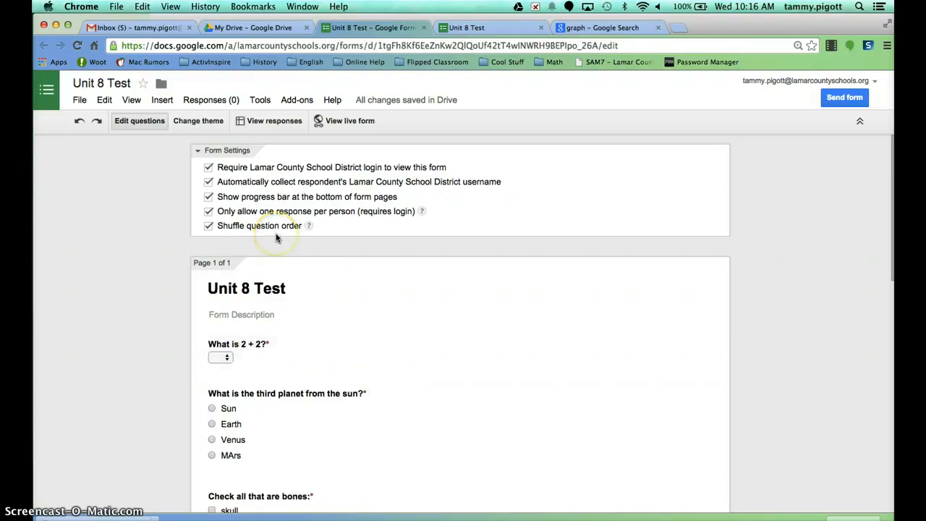
scroll(437, 425, down, 5)
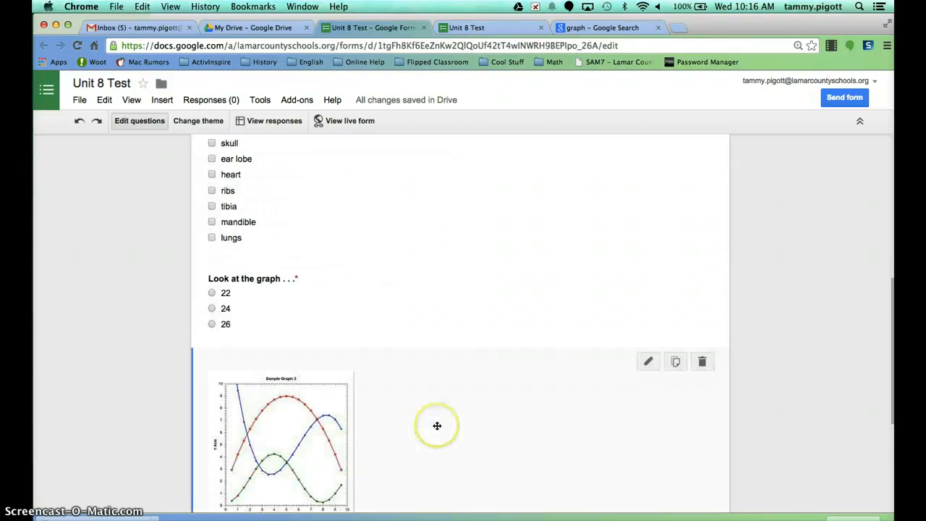
scroll(437, 426, down, 2)
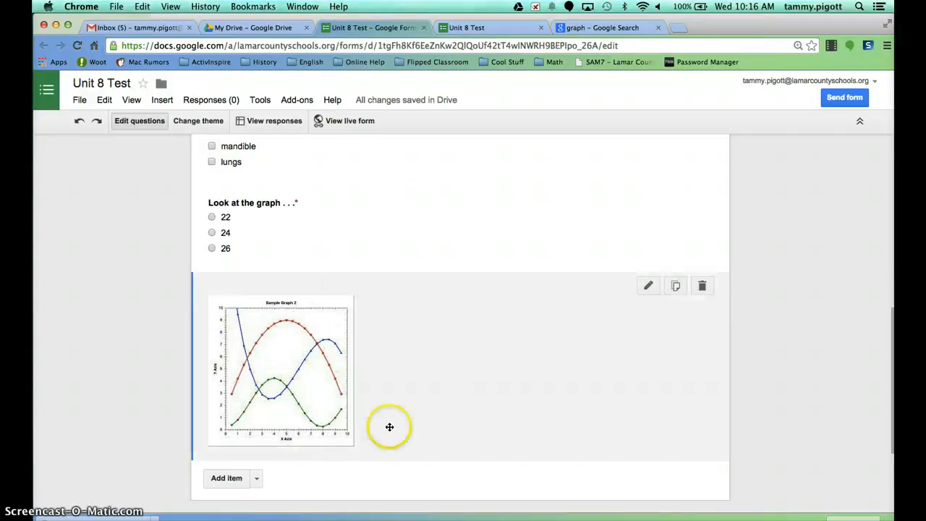
scroll(382, 448, down, 3)
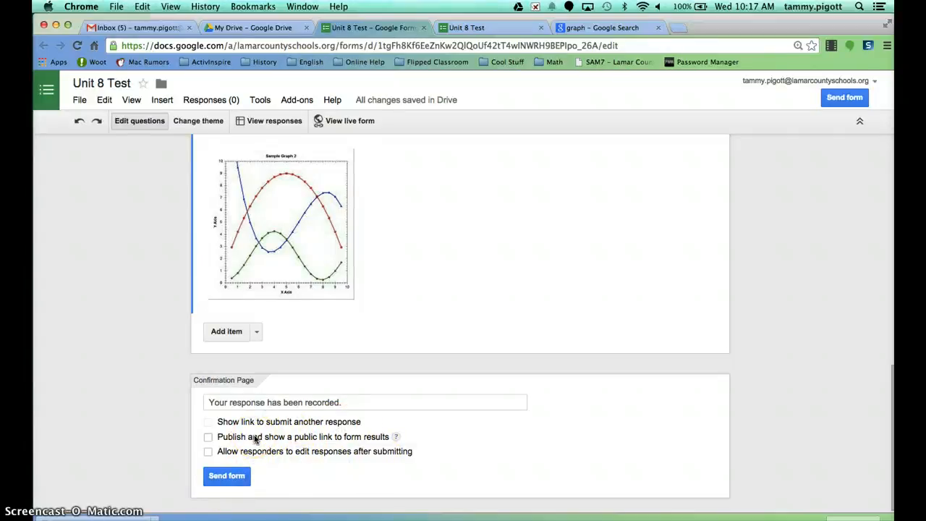
click(228, 479)
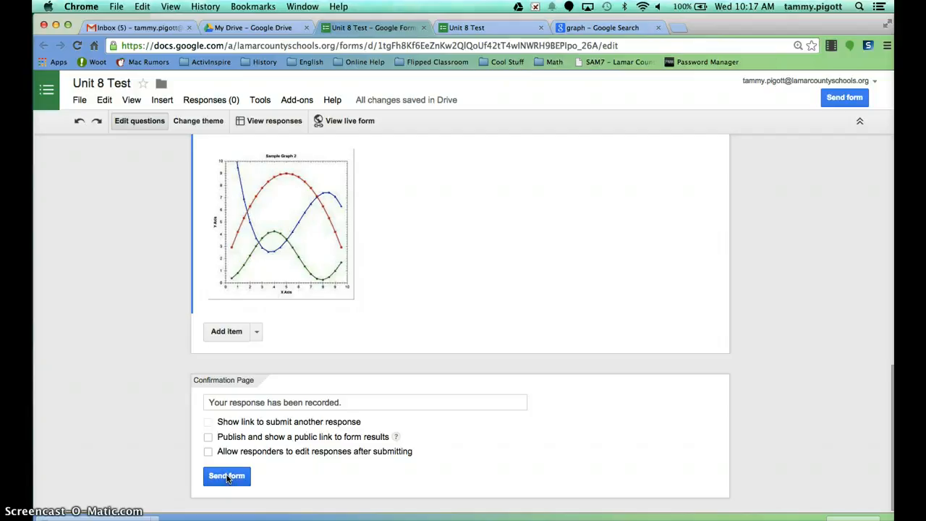
click(81, 101)
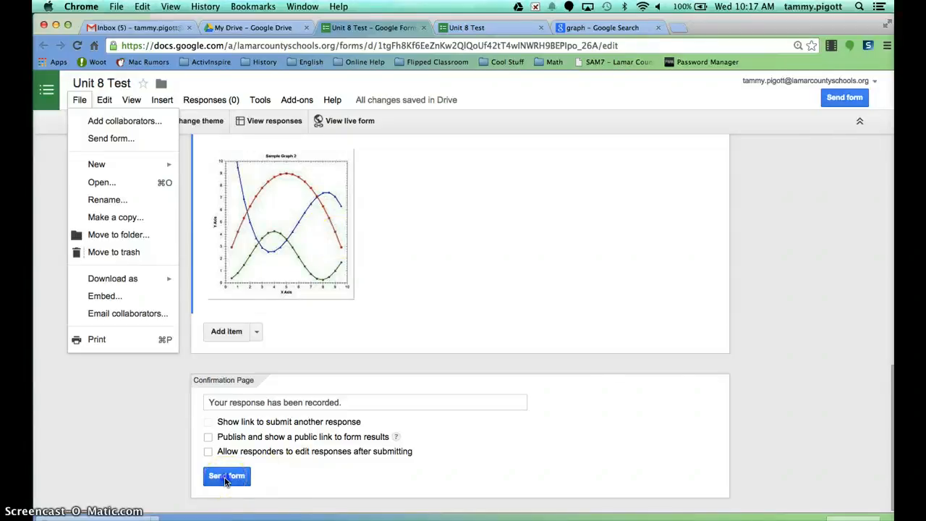
scroll(226, 480, up, 2)
scroll(340, 474, down, 1)
scroll(340, 474, down, 2)
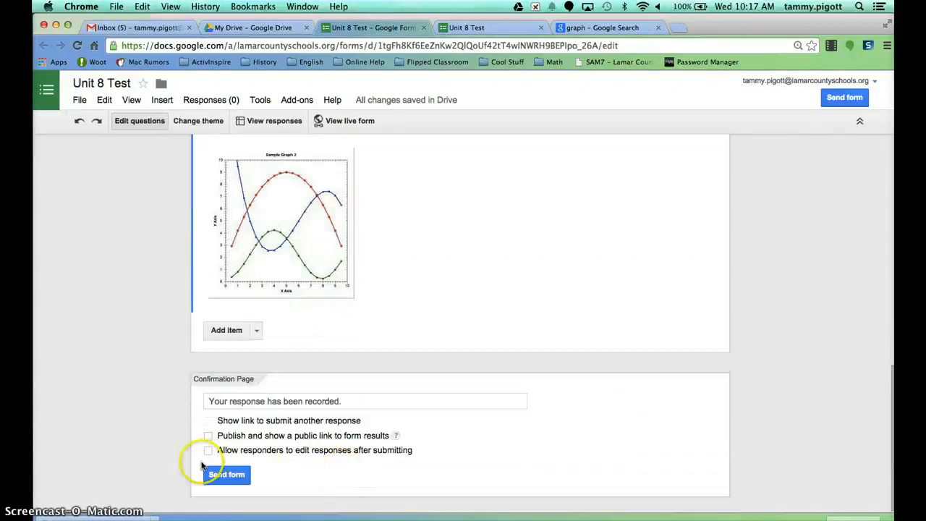
- Review the form's sending options, selecting the share link and opening the email recipient entry, and close them without sending
click(216, 475)
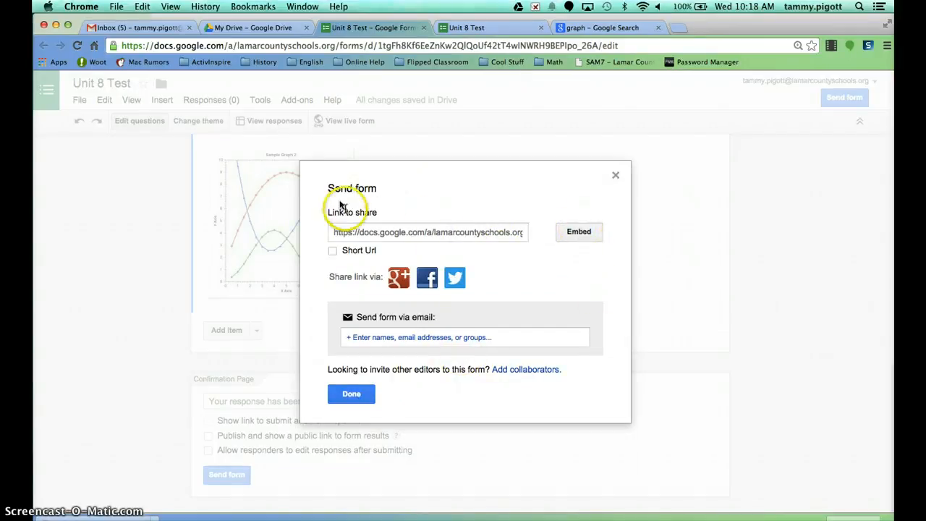
click(376, 235)
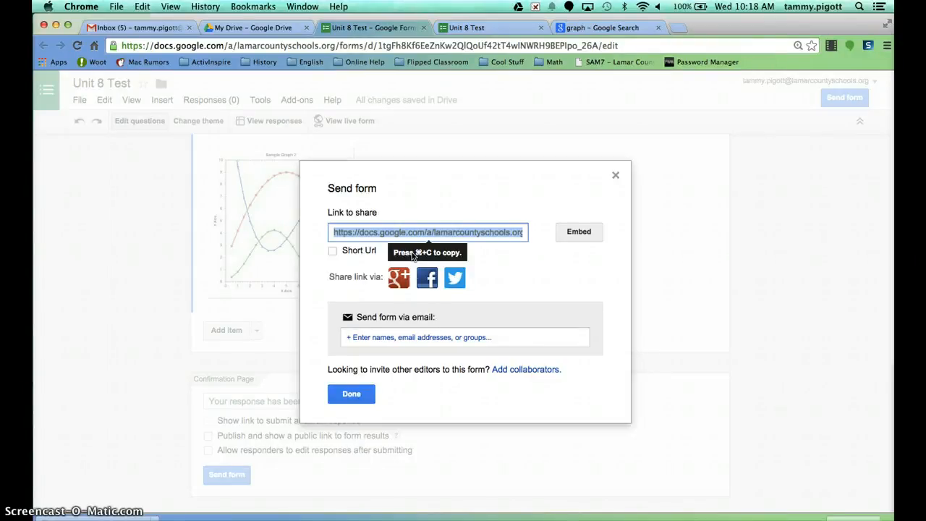
click(410, 338)
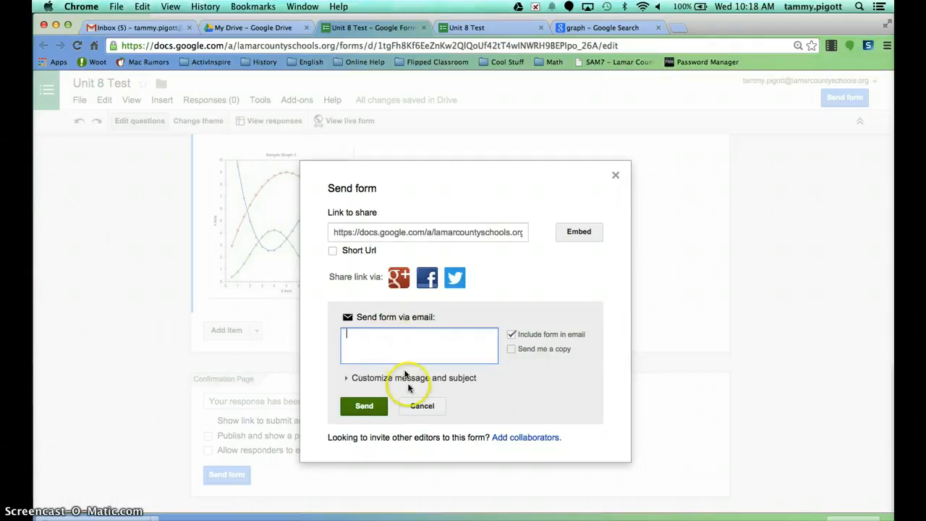
click(614, 178)
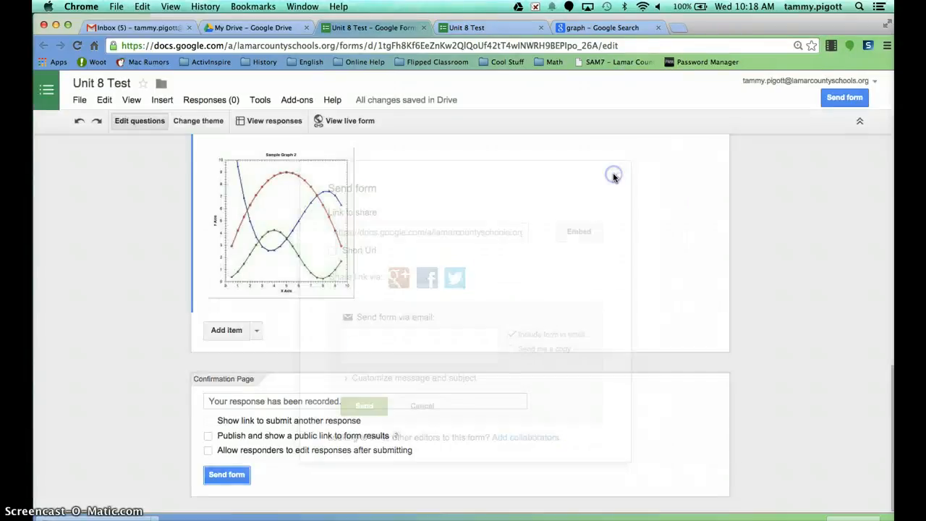
scroll(432, 259, up, 3)
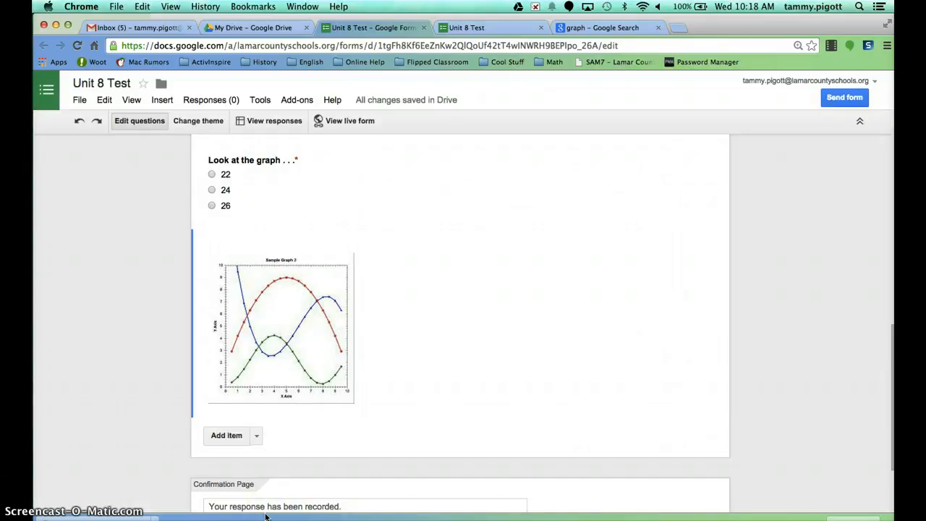